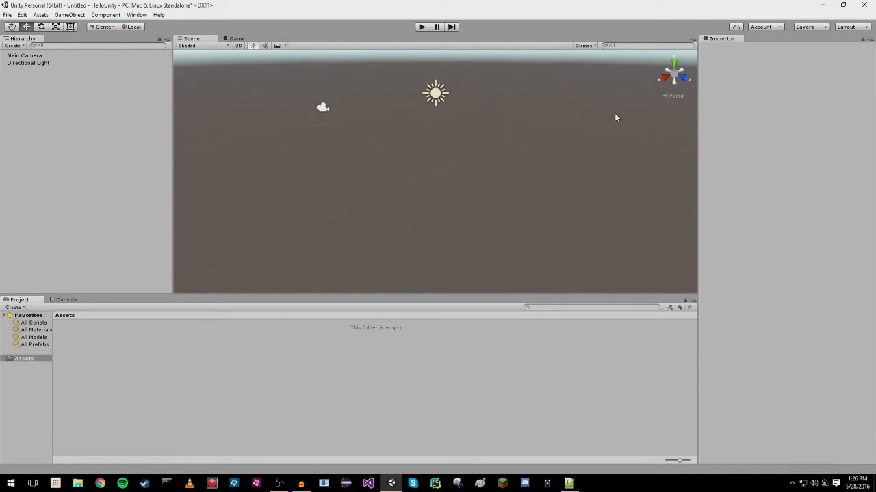
# Switch the editor's window arrangement to the Default layout.
pyautogui.click(850, 30)
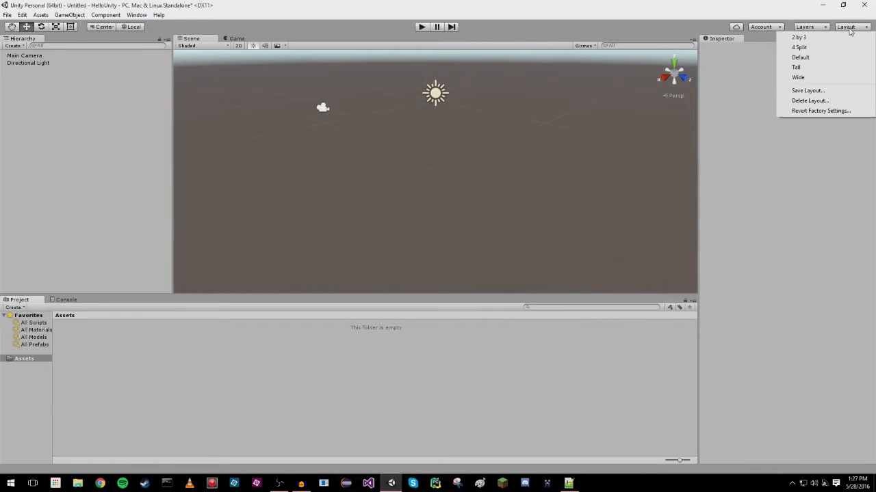
pyautogui.click(801, 59)
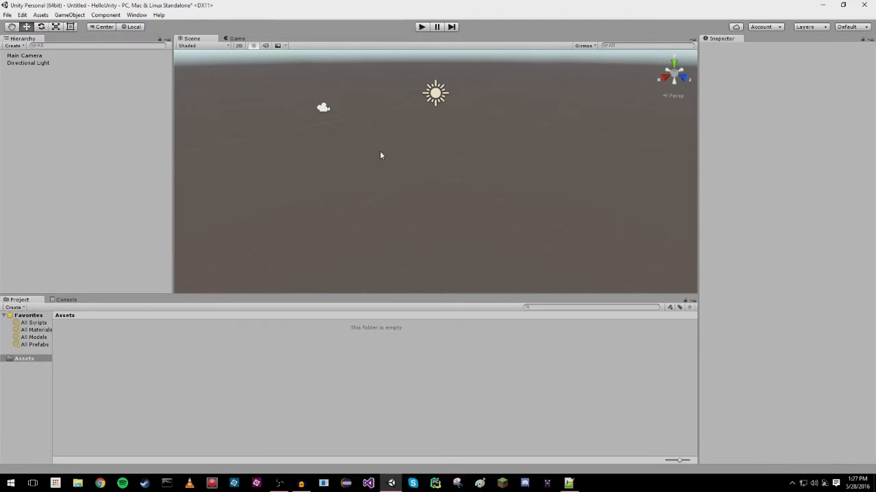
# Preview the scene in the Game view and return to the Scene view.
pyautogui.click(234, 39)
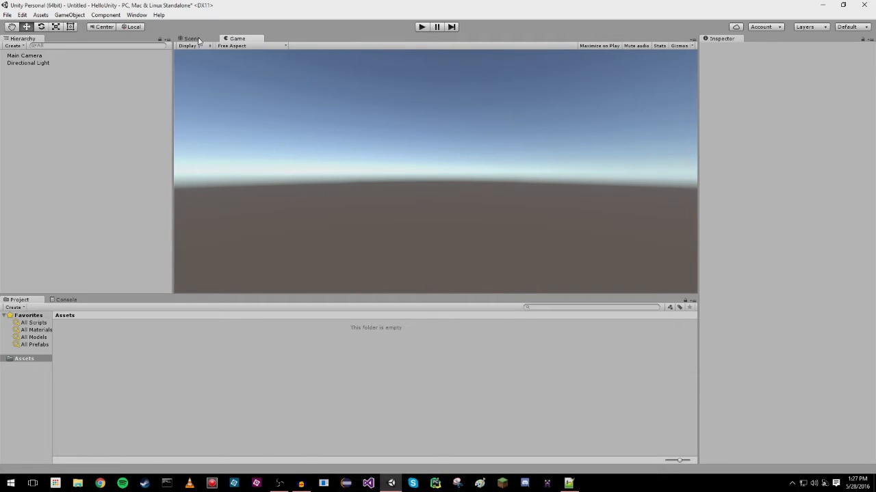
pyautogui.click(200, 40)
pyautogui.click(322, 107)
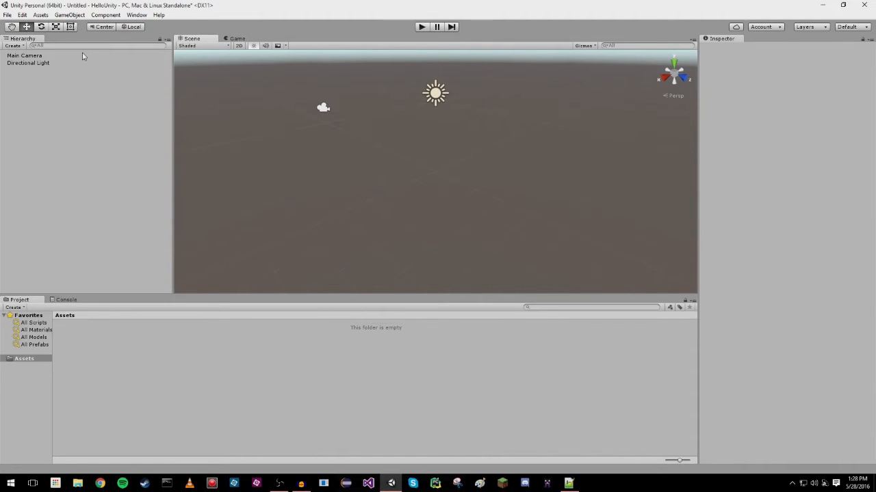
# Examine the Main Camera's component settings, including Depth, and view the Console before returning to the project assets.
pyautogui.click(30, 58)
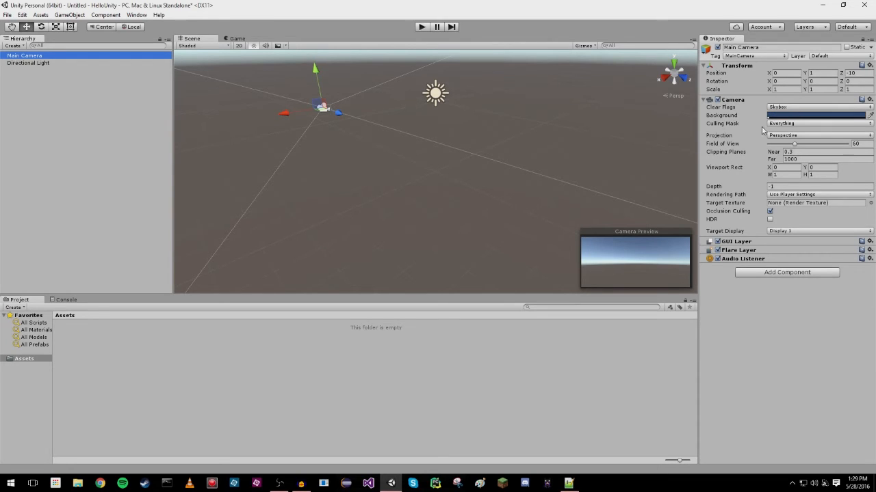
pyautogui.click(768, 186)
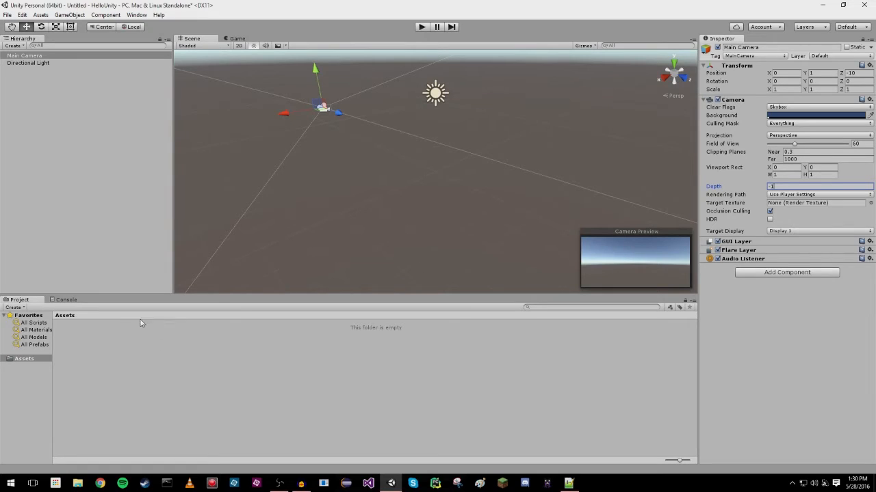
pyautogui.click(61, 300)
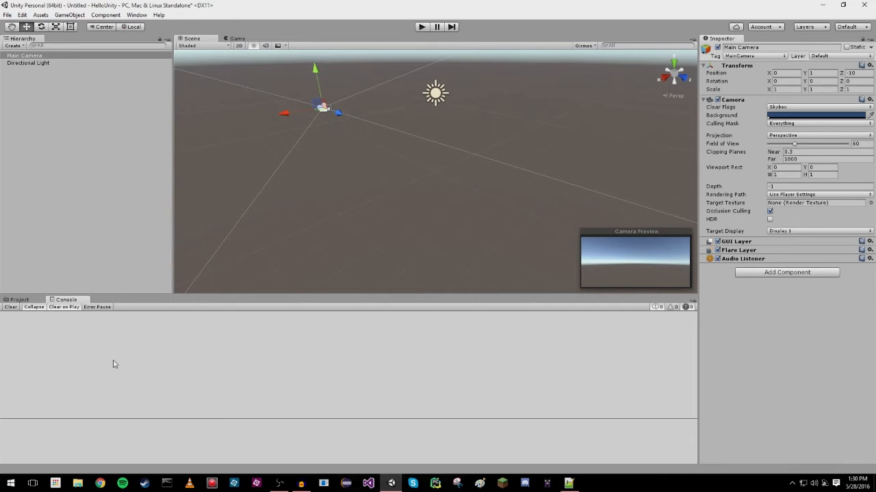
pyautogui.click(34, 302)
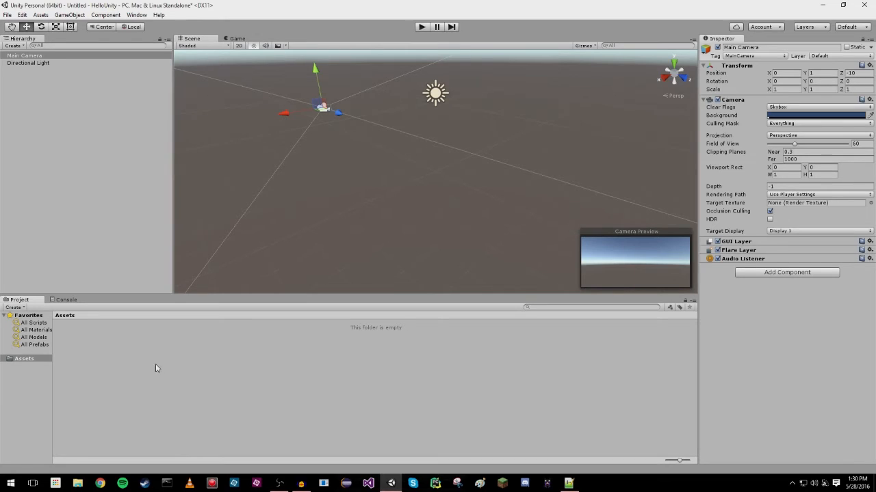
# Create a new folder named Scripts inside the project's Assets folder.
pyautogui.rightClick(117, 357)
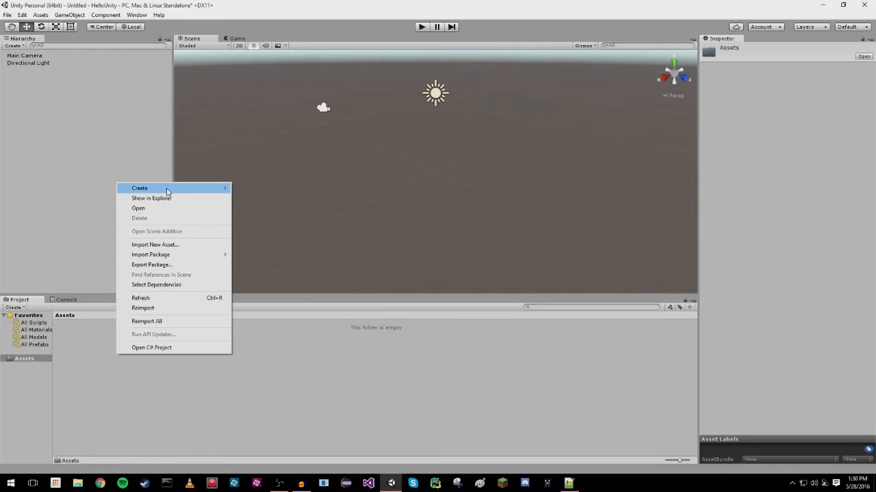
pyautogui.moveTo(167, 192)
pyautogui.click(86, 189)
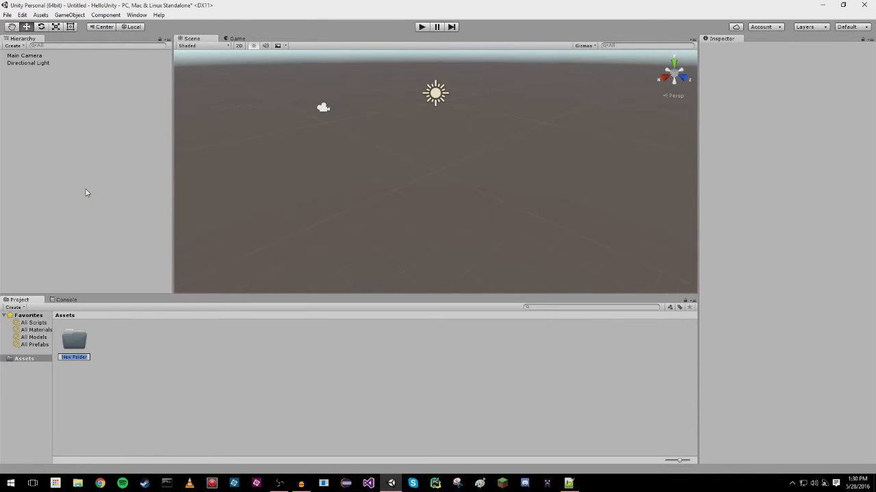
pyautogui.write('Scripts')
pyautogui.press('Return')
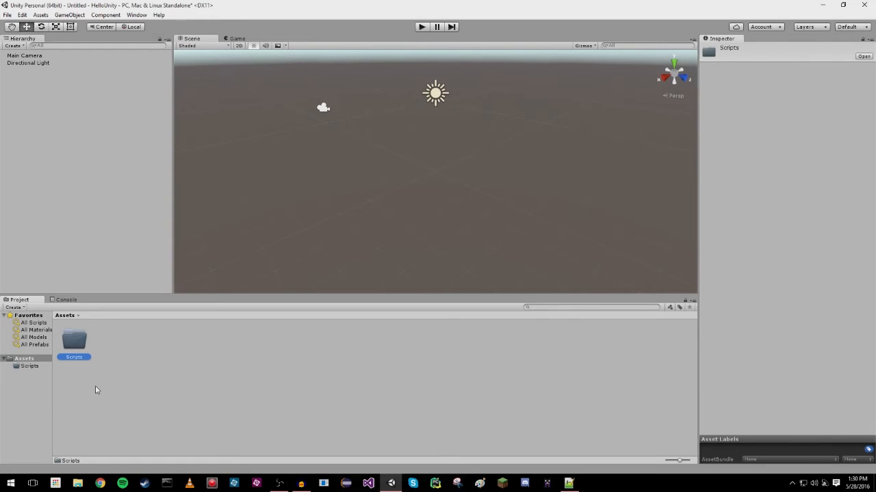
# In File Explorer, locate the Scripts folder under Google Drive, Unity Projects, HelloUnity, Assets, and close the window.
pyautogui.click(78, 483)
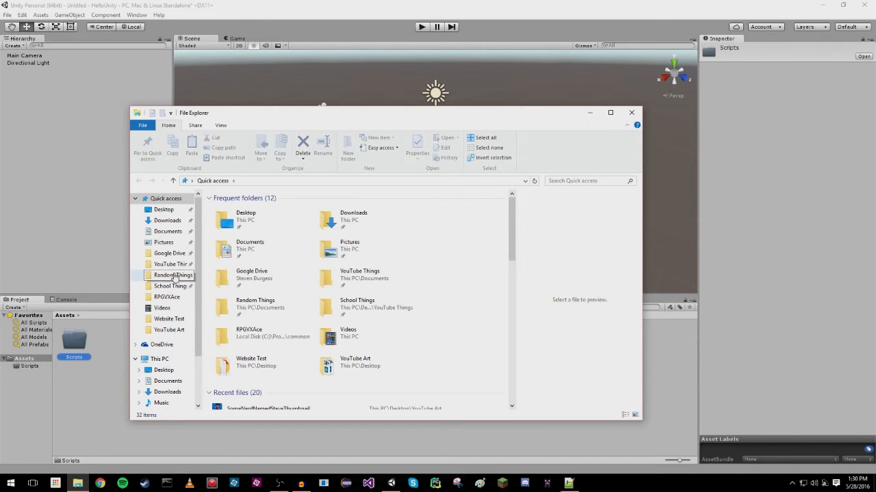
pyautogui.click(159, 254)
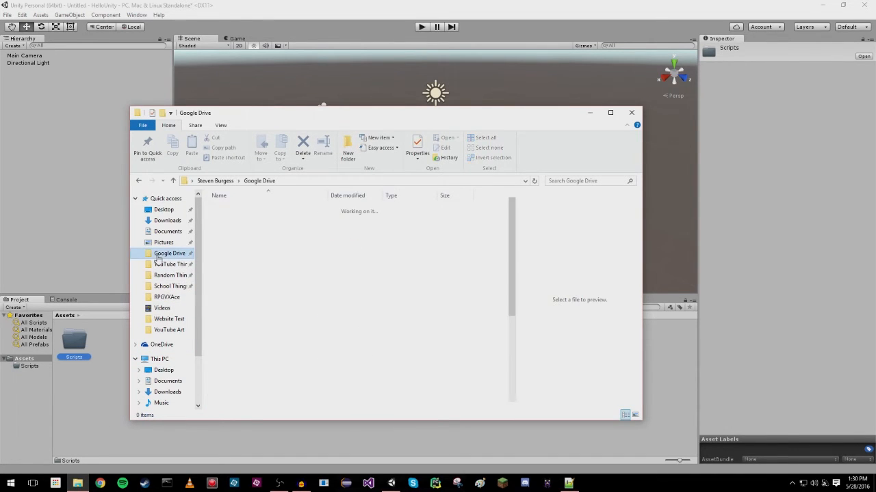
pyautogui.doubleClick(240, 305)
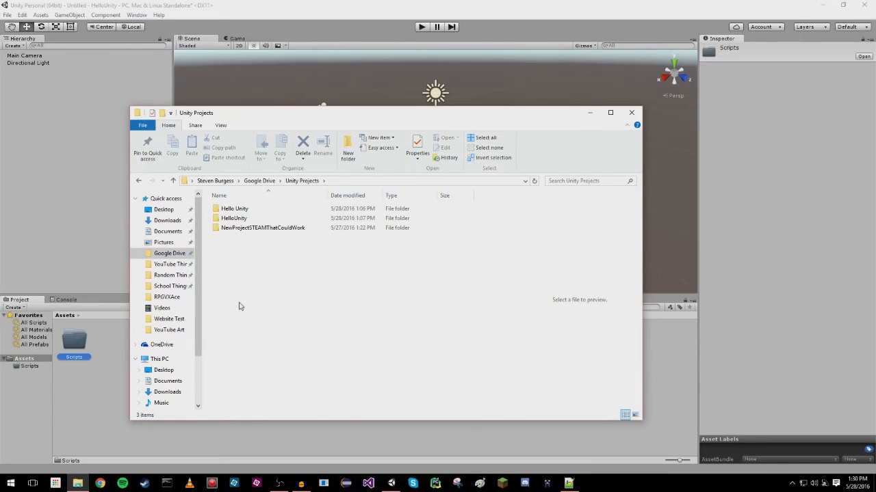
pyautogui.doubleClick(245, 220)
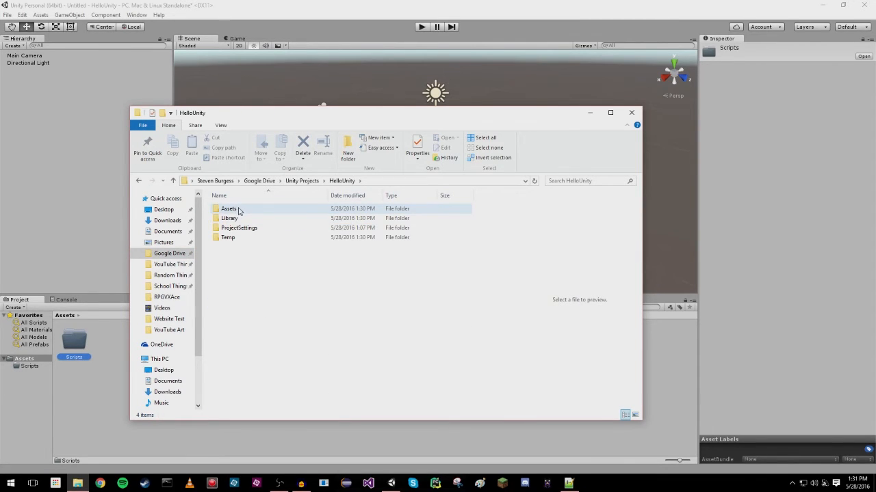
pyautogui.doubleClick(230, 209)
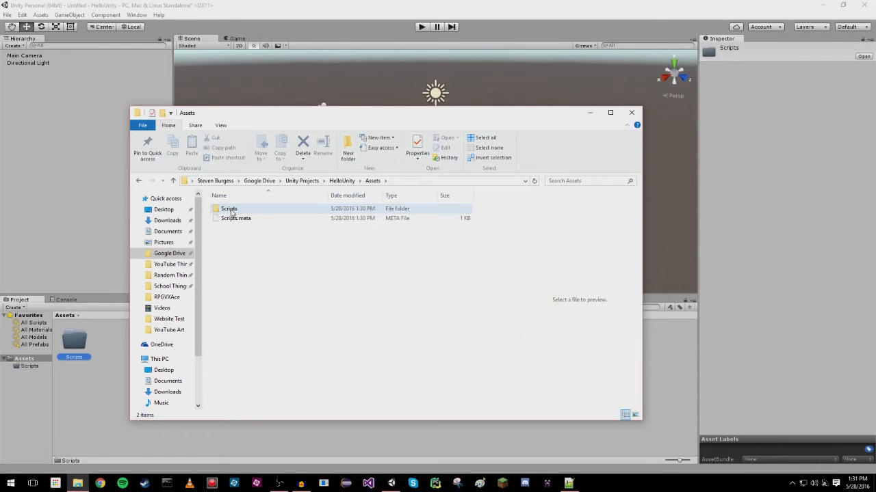
pyautogui.click(631, 112)
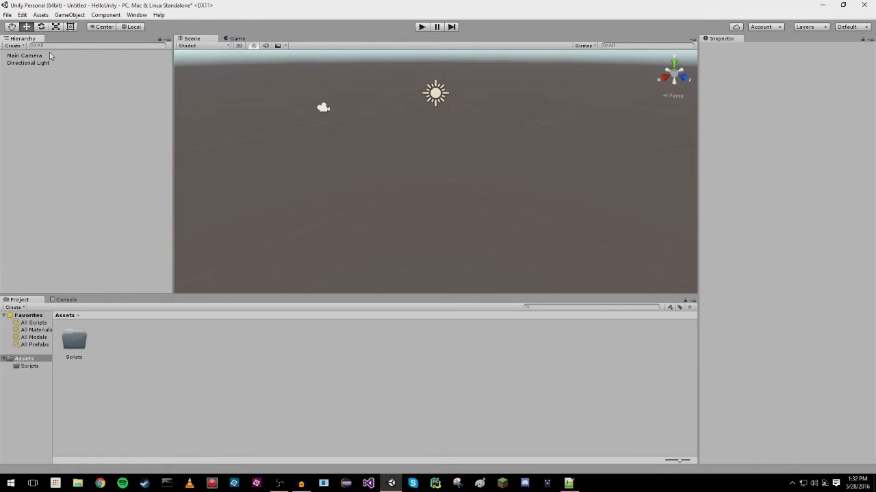
# Focus the Scene view on the Main Camera and examine the surroundings by panning, zooming and orbiting, ending with nothing selected.
pyautogui.doubleClick(31, 57)
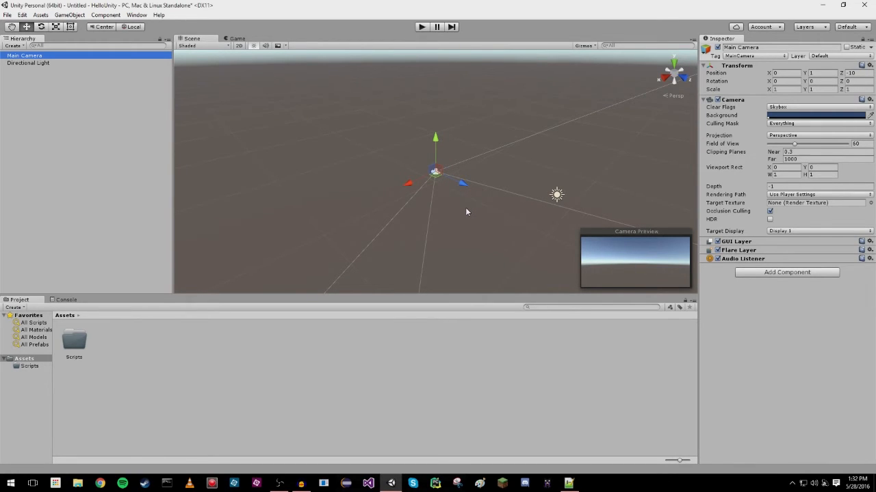
pyautogui.moveTo(461, 209); pyautogui.dragTo(455, 205, button='middle')
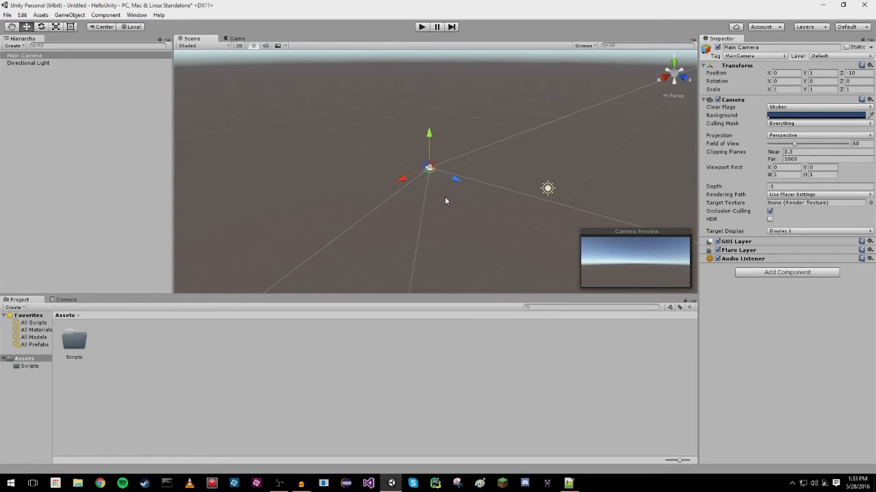
pyautogui.press('q')
pyautogui.moveTo(444, 197); pyautogui.dragTo(396, 163)
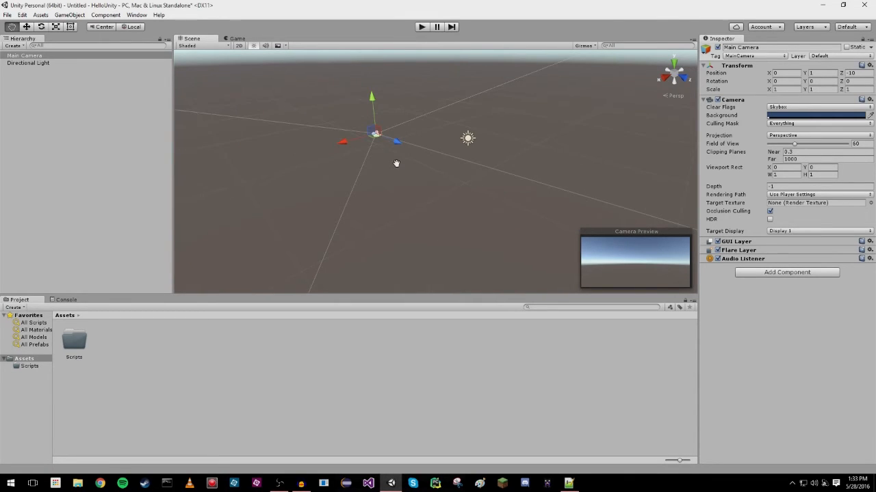
pyautogui.moveTo(396, 164); pyautogui.dragTo(459, 178)
pyautogui.press('w')
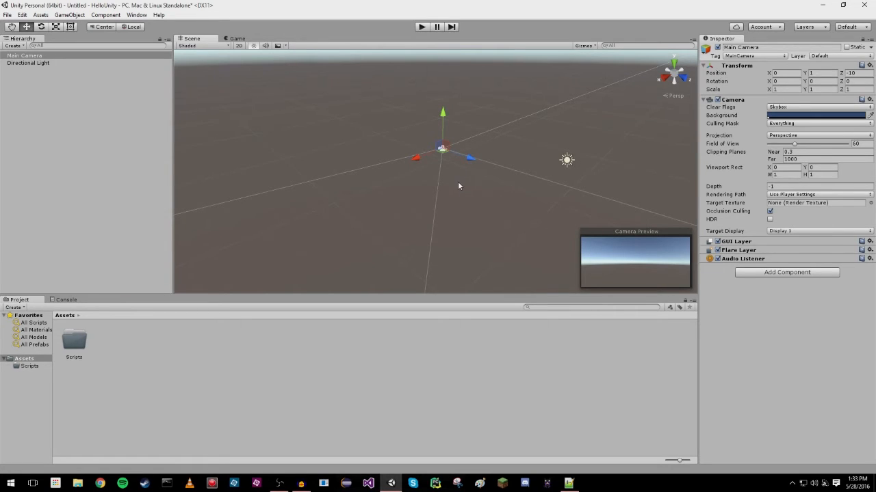
pyautogui.scroll(1, 458, 183)
pyautogui.scroll(3, 458, 183)
pyautogui.scroll(2, 458, 183)
pyautogui.moveTo(458, 182); pyautogui.dragTo(468, 160, button='right')
pyautogui.scroll(2, 470, 171)
pyautogui.scroll(-2, 469, 171)
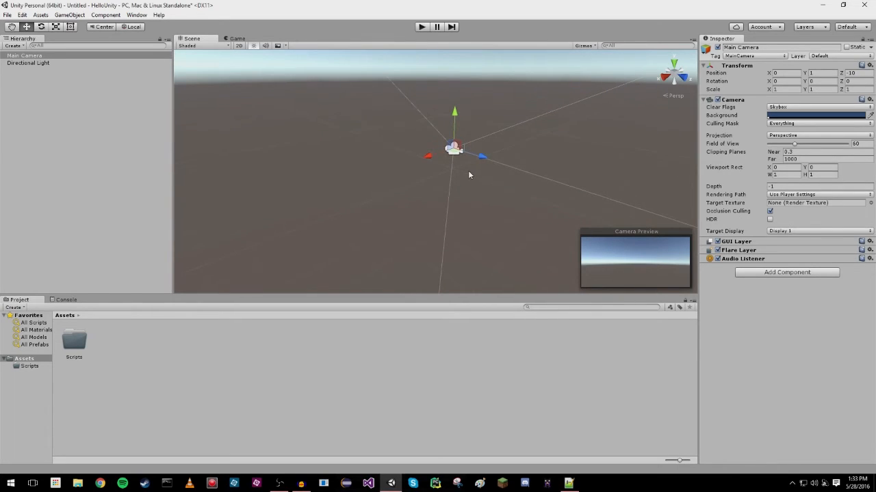
pyautogui.scroll(-3, 468, 171)
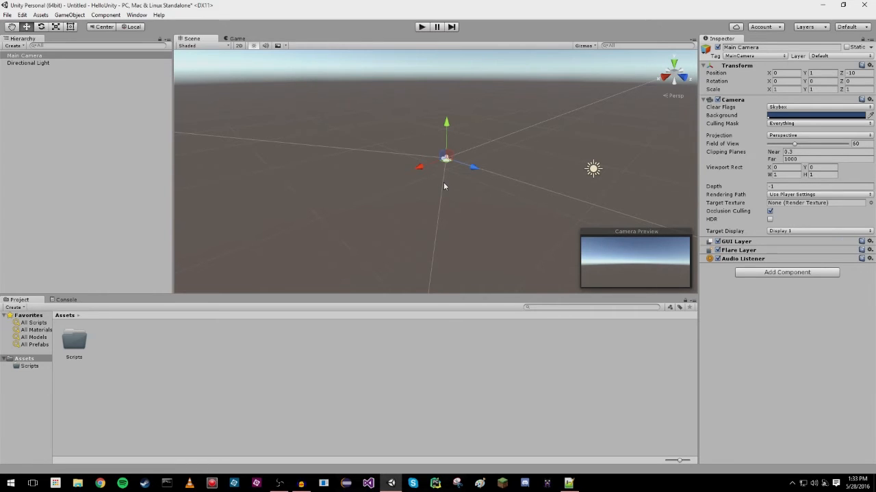
pyautogui.moveTo(443, 183); pyautogui.dragTo(644, 179, button='right')
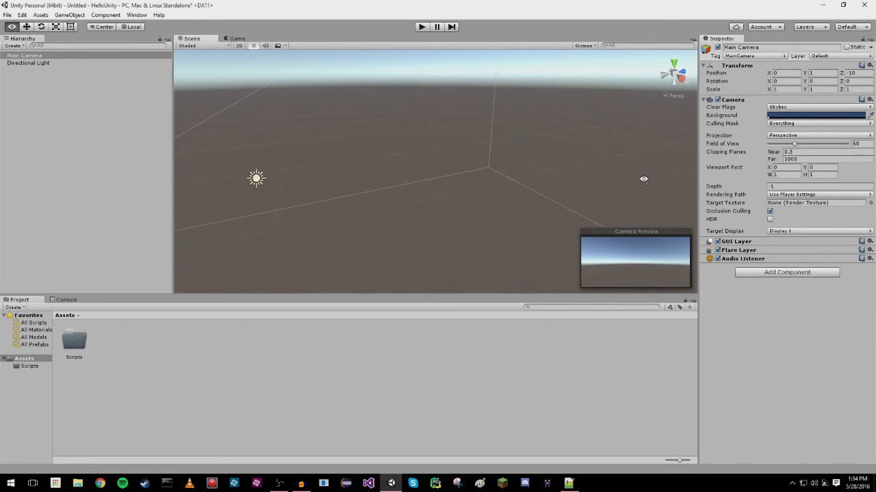
pyautogui.moveTo(643, 179); pyautogui.dragTo(472, 186, button='right')
pyautogui.click(203, 274)
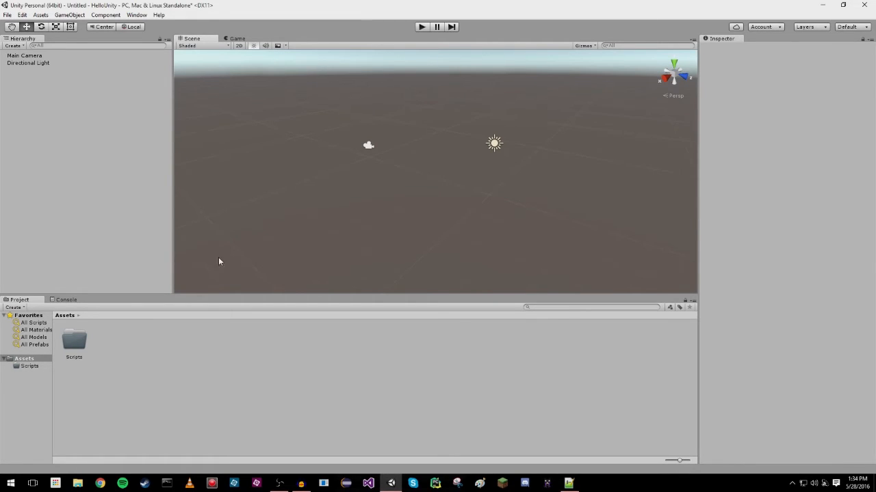
# Add a 3D Cube object to the scene.
pyautogui.rightClick(48, 106)
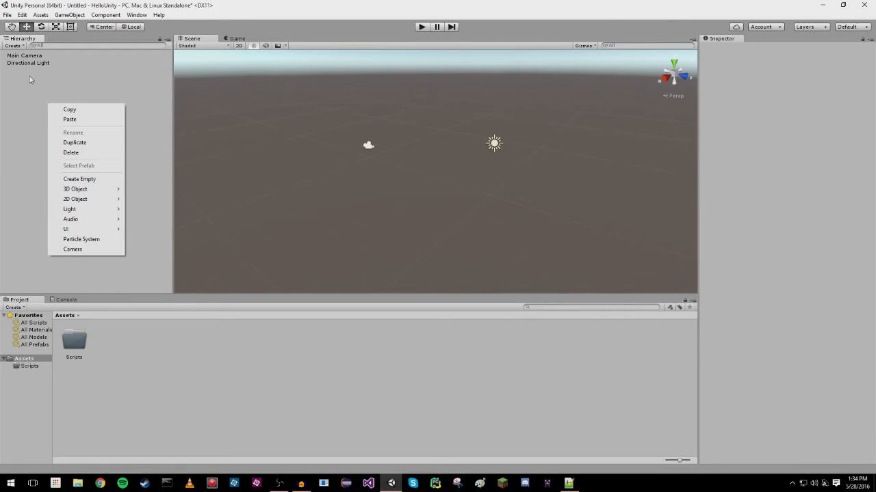
pyautogui.moveTo(88, 193)
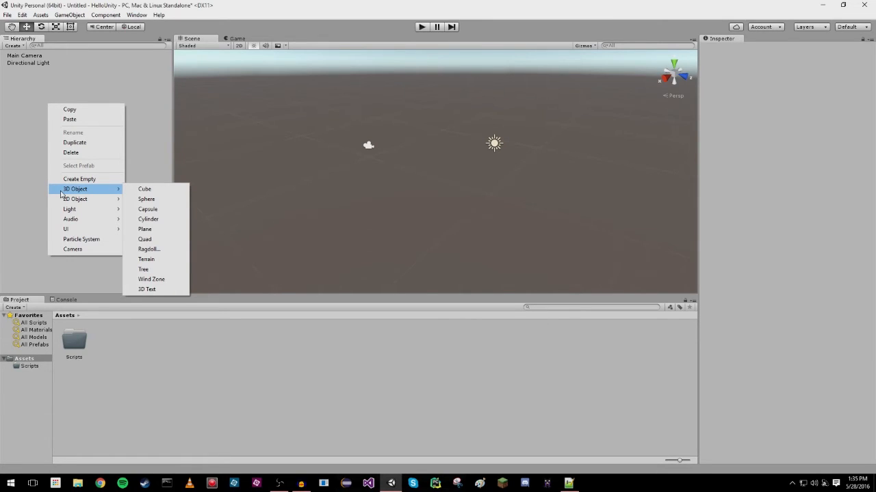
pyautogui.click(155, 191)
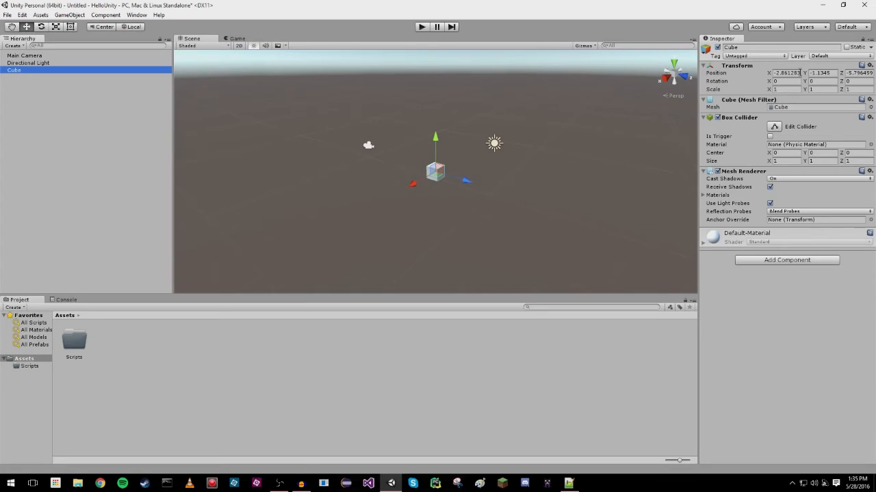
# Set the cube's position to 0 on the X, Y and Z axes.
pyautogui.click(791, 74)
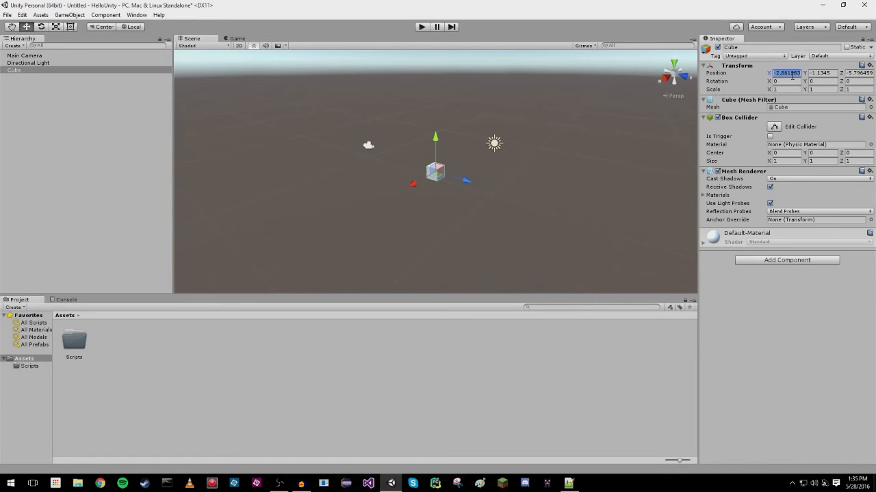
pyautogui.write('0')
pyautogui.press('Tab')
pyautogui.write('0')
pyautogui.press('Tab')
pyautogui.write('0')
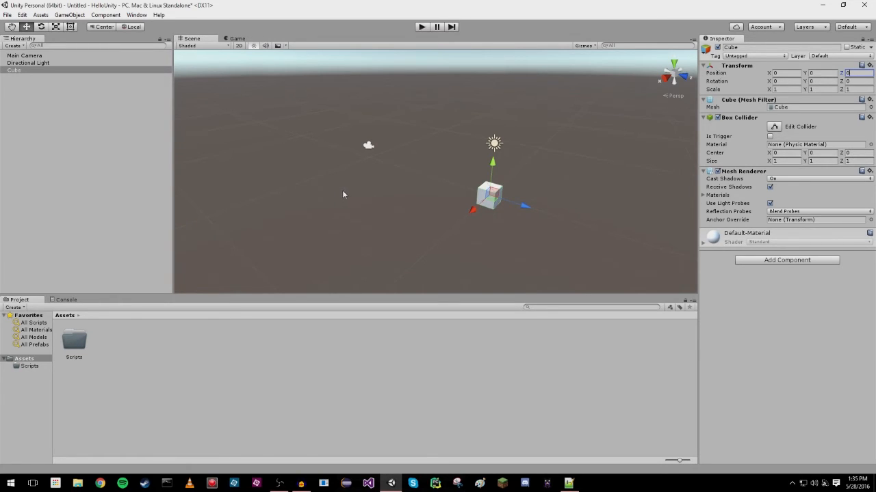
# Select the Main Camera and examine from behind it how the cube sits in its field of view.
pyautogui.click(369, 146)
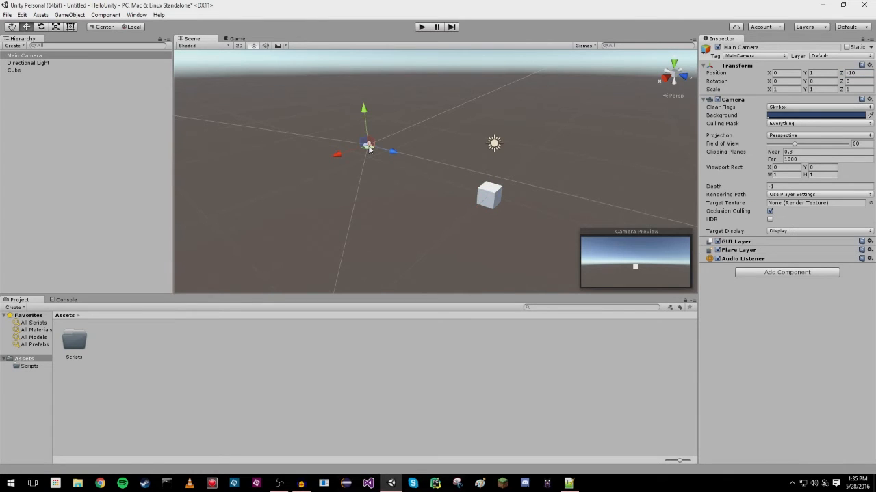
pyautogui.moveTo(362, 151); pyautogui.dragTo(528, 157, button='right')
pyautogui.press('a')
pyautogui.press('d')
pyautogui.scroll(3, 493, 175)
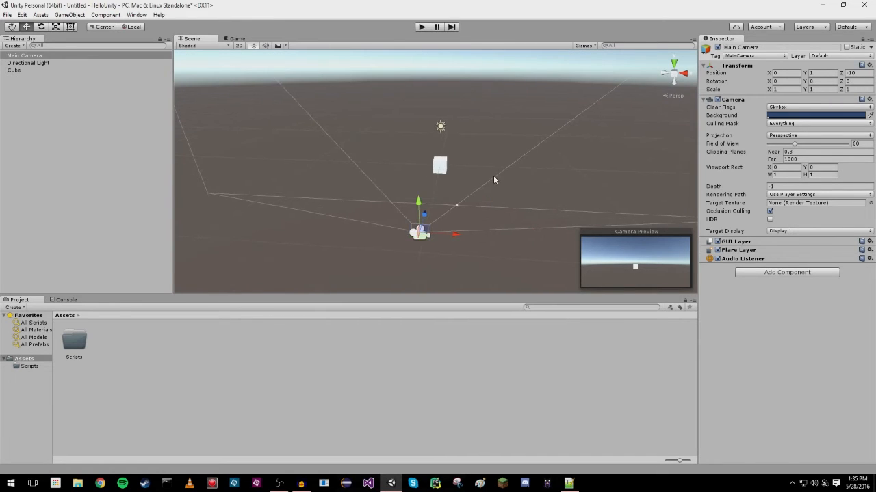
pyautogui.moveTo(489, 187); pyautogui.dragTo(480, 168, button='right')
pyautogui.moveTo(479, 168); pyautogui.dragTo(493, 143, button='middle')
pyautogui.moveTo(481, 148); pyautogui.dragTo(468, 152, button='right')
# Move the cube up to a Y position of 4.5 and sideways to an X position of about -6.14.
pyautogui.click(446, 195)
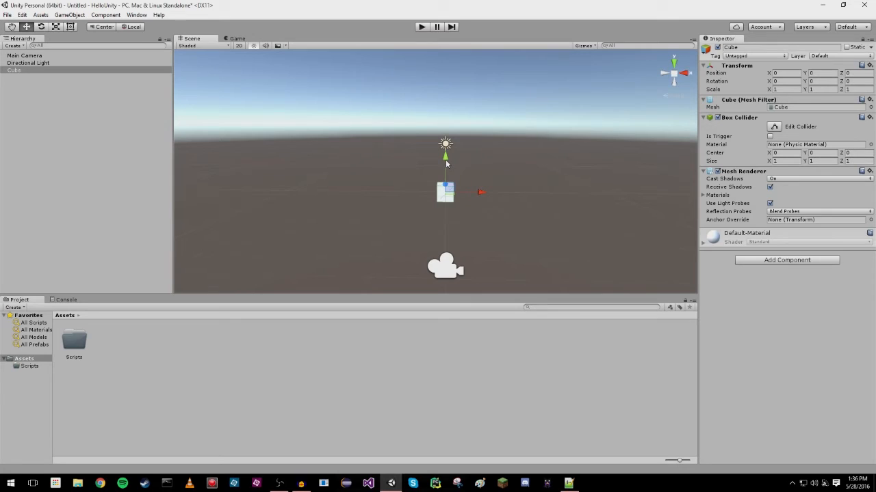
pyautogui.moveTo(446, 164); pyautogui.dragTo(445, 95)
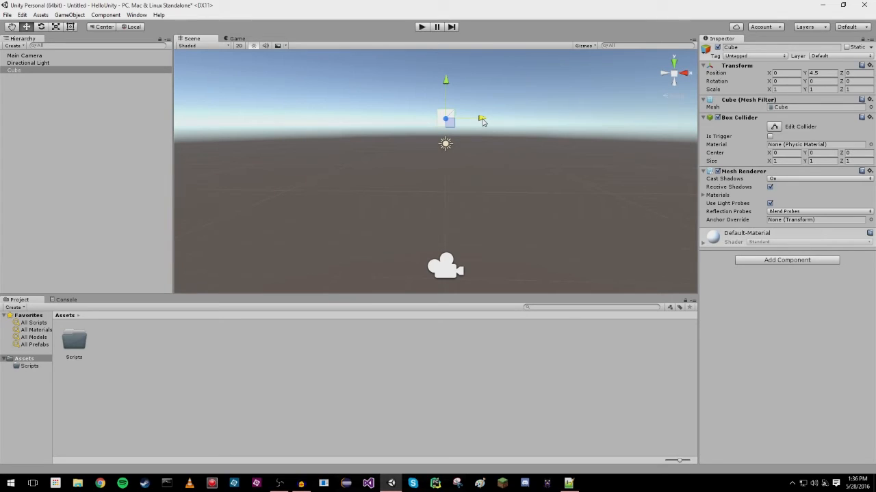
pyautogui.moveTo(481, 121); pyautogui.dragTo(380, 123)
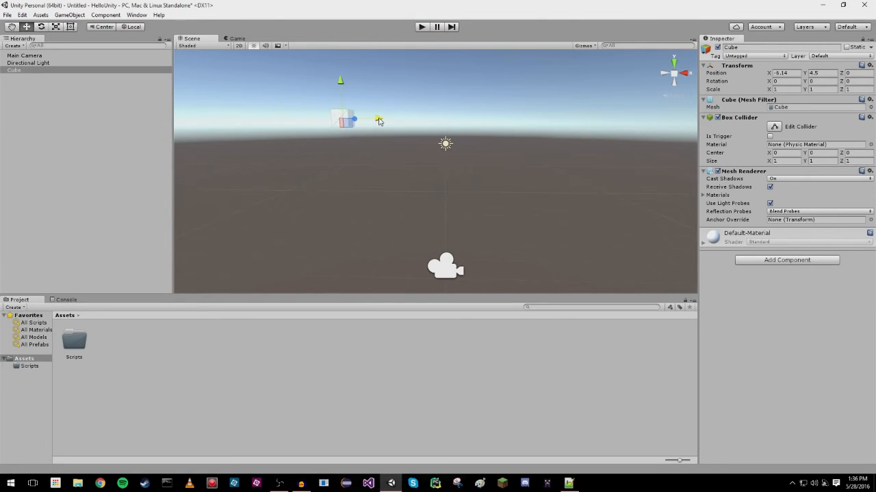
# Select the Main Camera and examine the moved cube's placement in the camera preview.
pyautogui.click(450, 276)
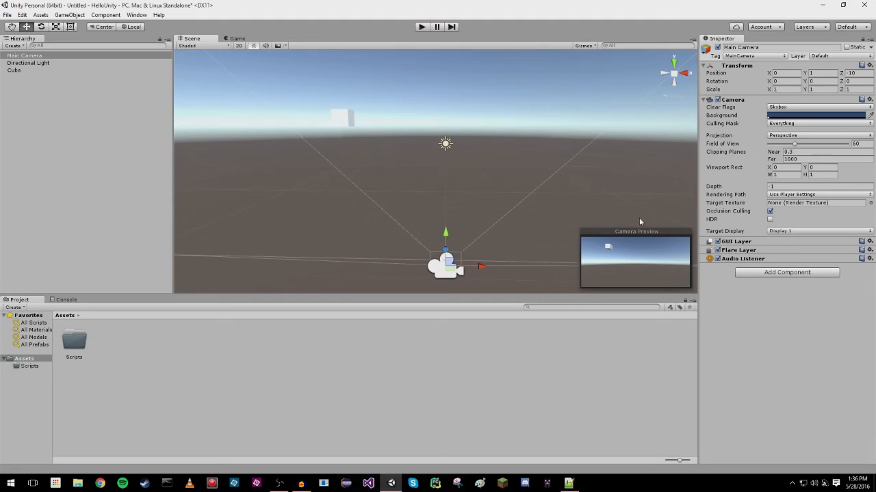
pyautogui.moveTo(369, 151); pyautogui.dragTo(382, 172, button='right')
pyautogui.moveTo(373, 169); pyautogui.dragTo(378, 171, button='middle')
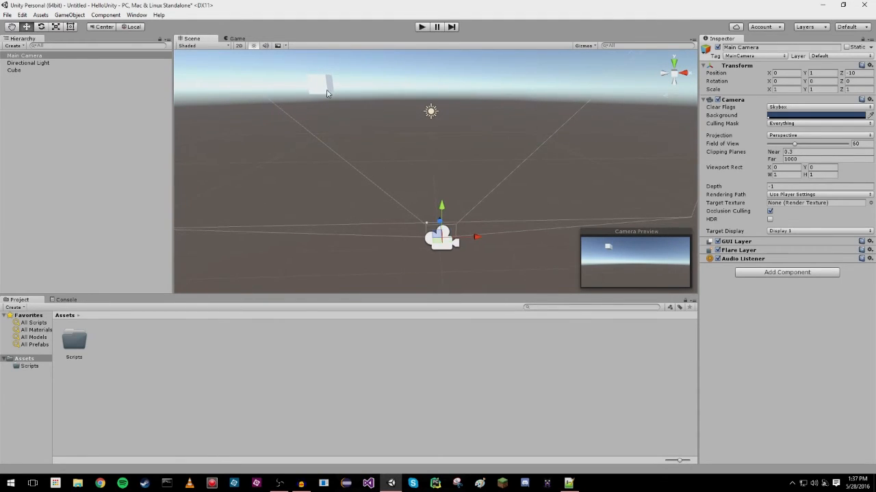
# Focus on the cube and move it along its axes to about X -6.43, Y 4.464 and Z 0.938.
pyautogui.doubleClick(13, 71)
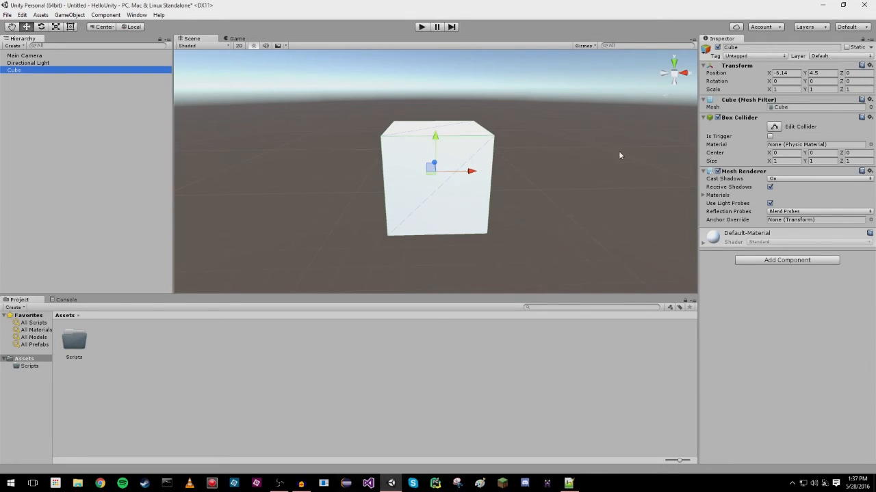
pyautogui.moveTo(472, 171); pyautogui.dragTo(449, 177)
pyautogui.moveTo(410, 141); pyautogui.dragTo(411, 146)
pyautogui.moveTo(482, 165); pyautogui.dragTo(438, 177, button='right')
pyautogui.moveTo(437, 177); pyautogui.dragTo(371, 208, button='middle')
pyautogui.moveTo(438, 189); pyautogui.dragTo(471, 173)
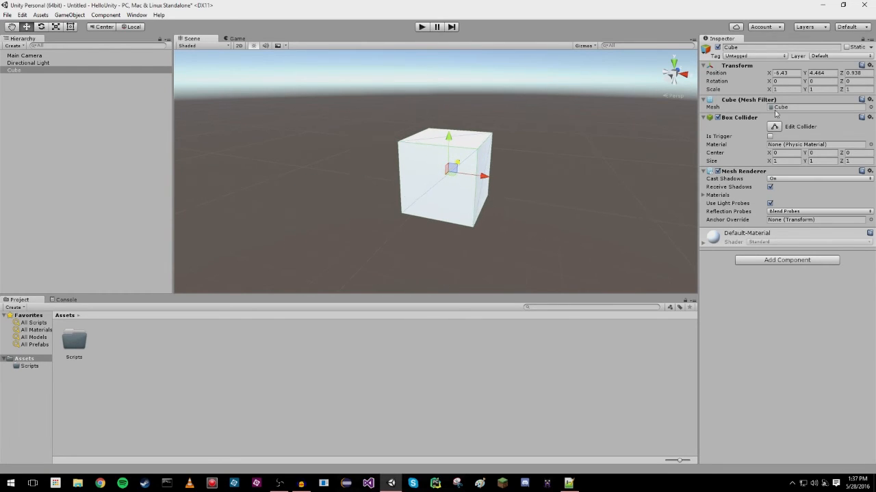
# Scrub the cube's X position to about -6.76, and set it to exactly -6.
pyautogui.click(792, 72)
pyautogui.click(818, 74)
pyautogui.click(858, 74)
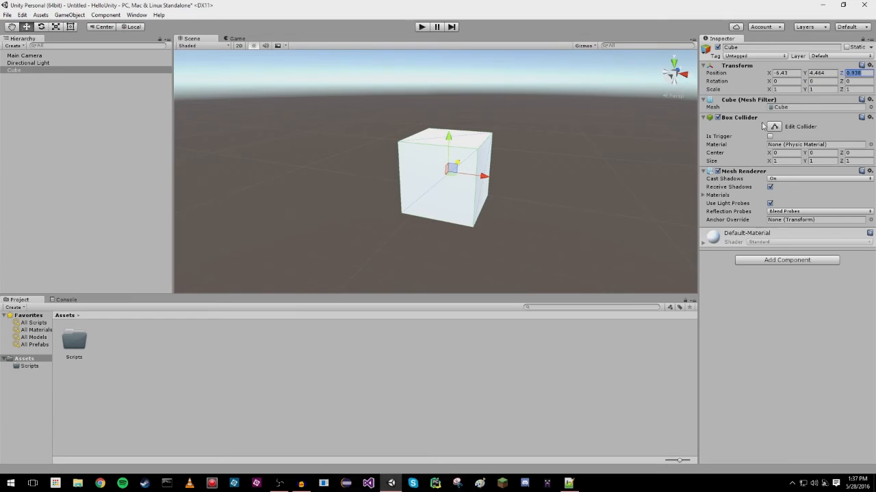
pyautogui.click(743, 84)
pyautogui.moveTo(767, 73)
pyautogui.mouseDown()
pyautogui.moveTo(750, 77)
pyautogui.moveTo(786, 79)
pyautogui.moveTo(764, 82)
pyautogui.mouseUp()
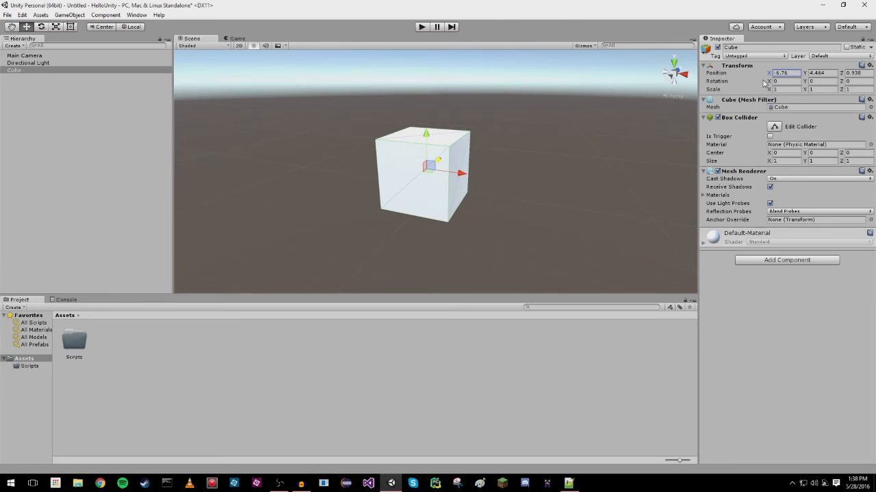
pyautogui.click(784, 73)
pyautogui.write('-6')
# Set the cube's rotation to 10 on X, 45 on Y and 32 on Z.
pyautogui.keyDown('alt'); pyautogui.moveTo(515, 220); pyautogui.dragTo(574, 201); pyautogui.keyUp('alt')
pyautogui.click(773, 82)
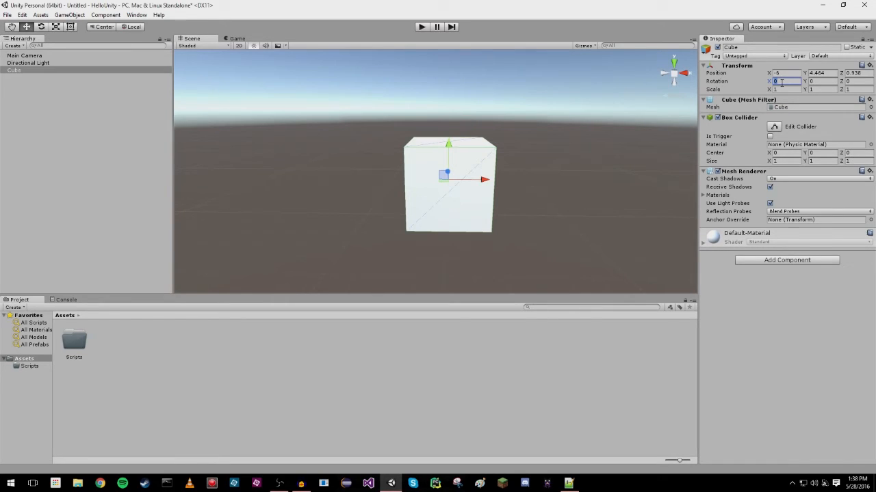
pyautogui.write('10')
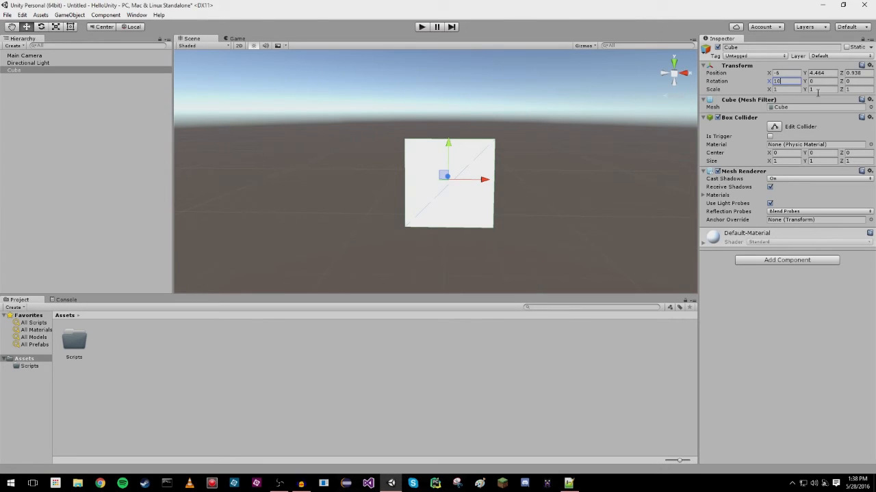
pyautogui.click(818, 79)
pyautogui.write('45')
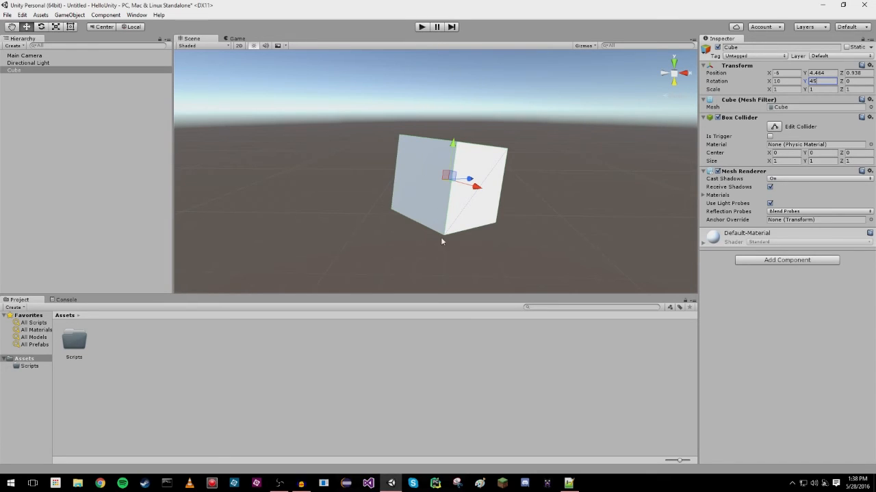
pyautogui.click(857, 80)
pyautogui.write('32')
pyautogui.moveTo(632, 149); pyautogui.dragTo(548, 134, button='middle')
pyautogui.moveTo(553, 135); pyautogui.dragTo(602, 137, button='right')
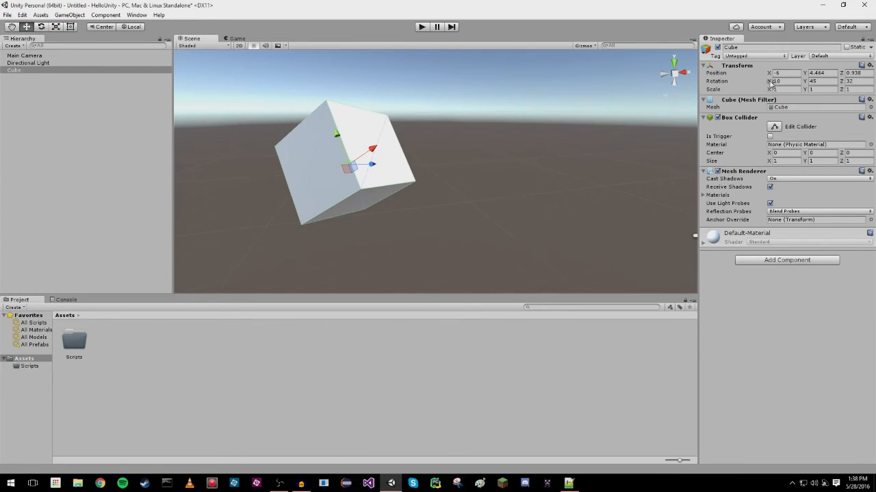
pyautogui.moveTo(496, 178); pyautogui.dragTo(43, 130, button='right')
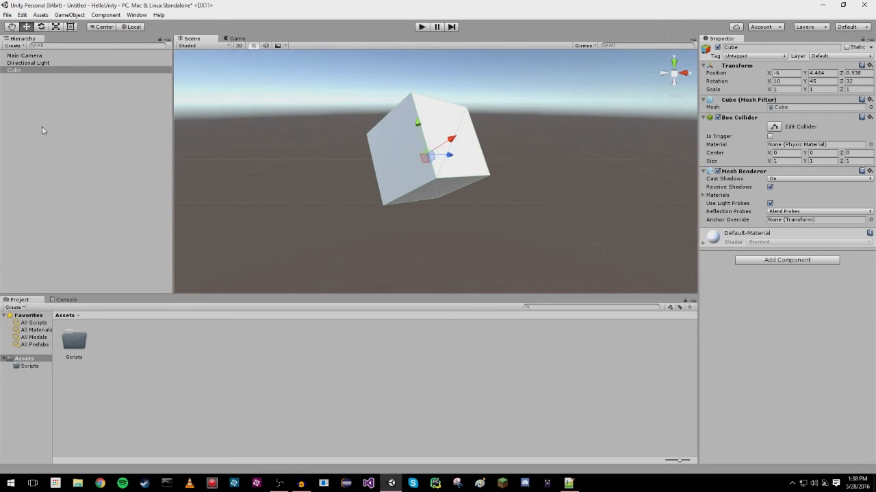
# Try the Hand and Move tools, and rotate the cube freehand to about X -7.38, Y 123.26 and Z -59.81.
pyautogui.click(11, 28)
pyautogui.moveTo(434, 174); pyautogui.dragTo(471, 188)
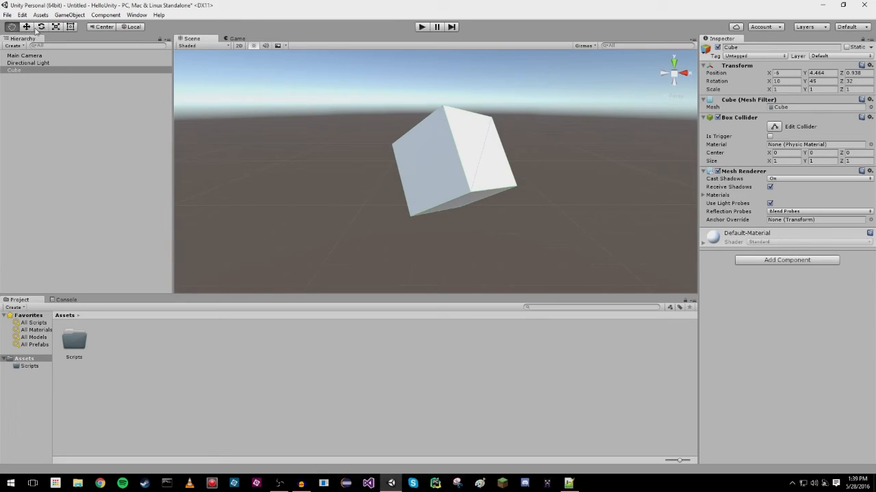
pyautogui.click(26, 26)
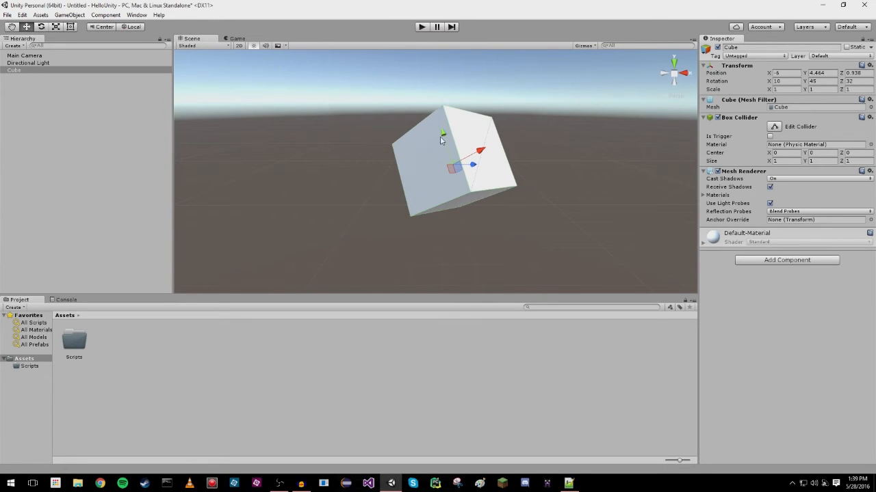
pyautogui.click(41, 28)
pyautogui.moveTo(469, 139); pyautogui.dragTo(383, 253)
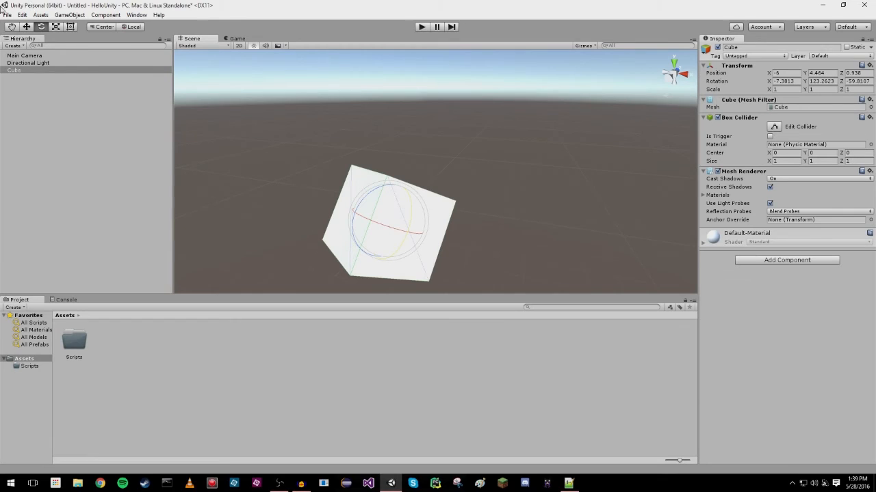
# Stretch the cube along its Z axis to a scale of about 2.21, and return the Z scale to 1.
pyautogui.click(56, 28)
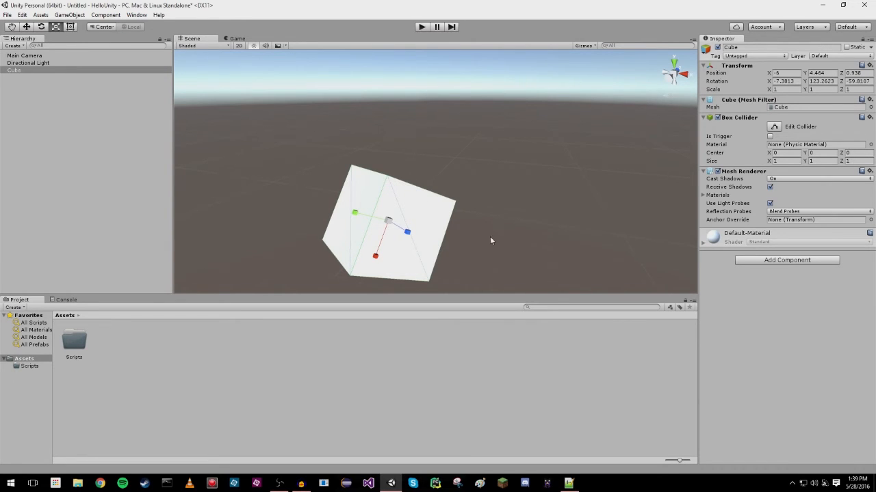
pyautogui.moveTo(407, 231); pyautogui.dragTo(434, 231)
pyautogui.click(857, 90)
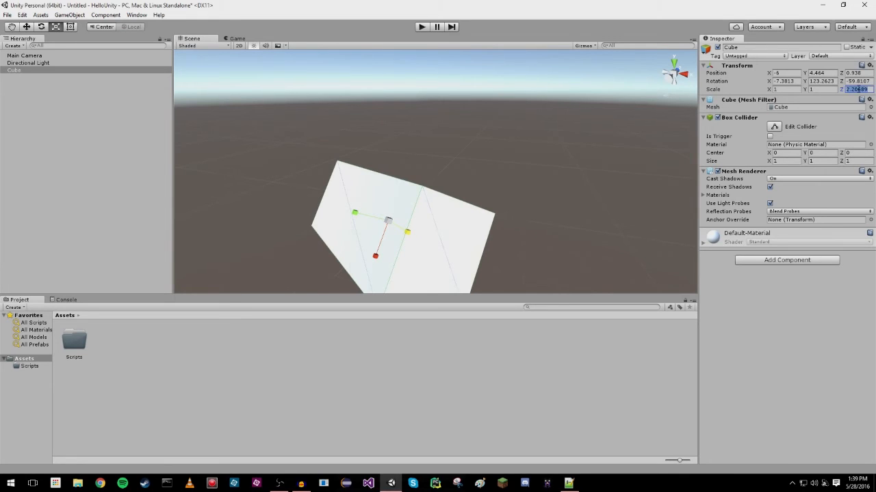
pyautogui.write('1')
# Set the cube's X scale to 3, and adjust its length along X freehand to about 1.81.
pyautogui.click(791, 90)
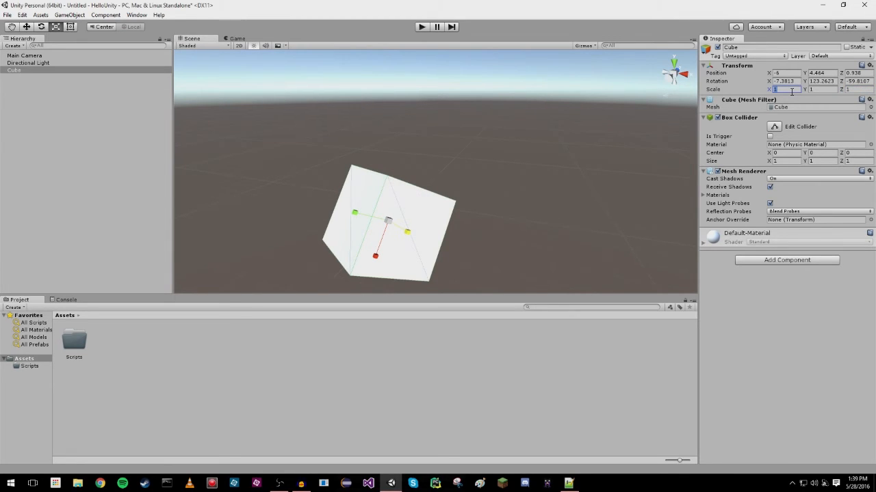
pyautogui.write('3')
pyautogui.moveTo(481, 229); pyautogui.dragTo(511, 136, button='middle')
pyautogui.moveTo(402, 186)
pyautogui.mouseDown()
pyautogui.moveTo(398, 214)
pyautogui.moveTo(409, 188)
pyautogui.mouseUp()
pyautogui.moveTo(769, 90)
pyautogui.mouseDown()
pyautogui.moveTo(828, 89)
pyautogui.moveTo(758, 90)
pyautogui.mouseUp()
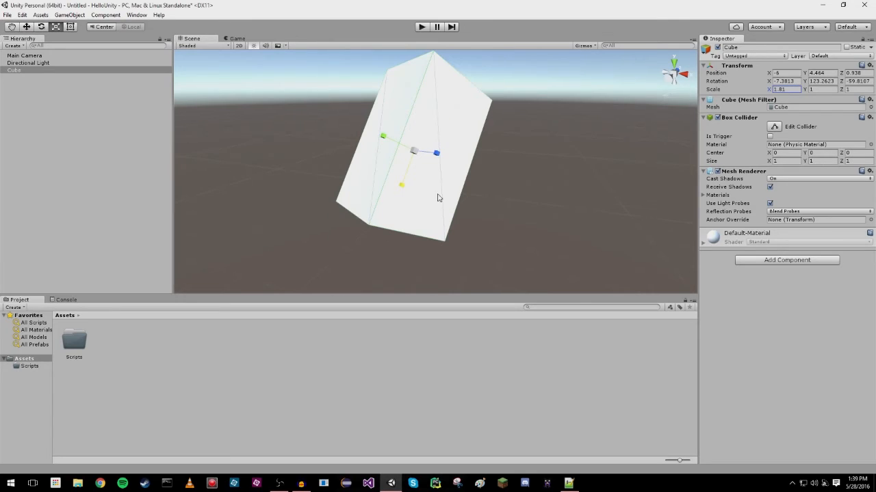
pyautogui.moveTo(403, 185); pyautogui.dragTo(407, 206)
# Reset the cube's scale to 1 and its rotation to 0 on all three axes.
pyautogui.click(786, 89)
pyautogui.write('1')
pyautogui.press('Tab')
pyautogui.press('Tab')
pyautogui.click(783, 81)
pyautogui.write('0')
pyautogui.press('Tab')
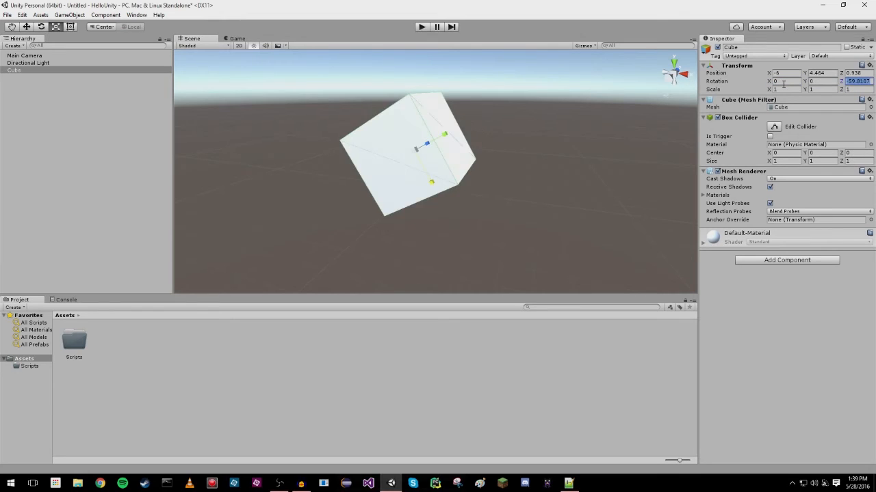
pyautogui.write('0')
pyautogui.press('Tab')
# Reset the cube's position to 0 on the X, Y and Z axes.
pyautogui.write('0')
pyautogui.click(785, 73)
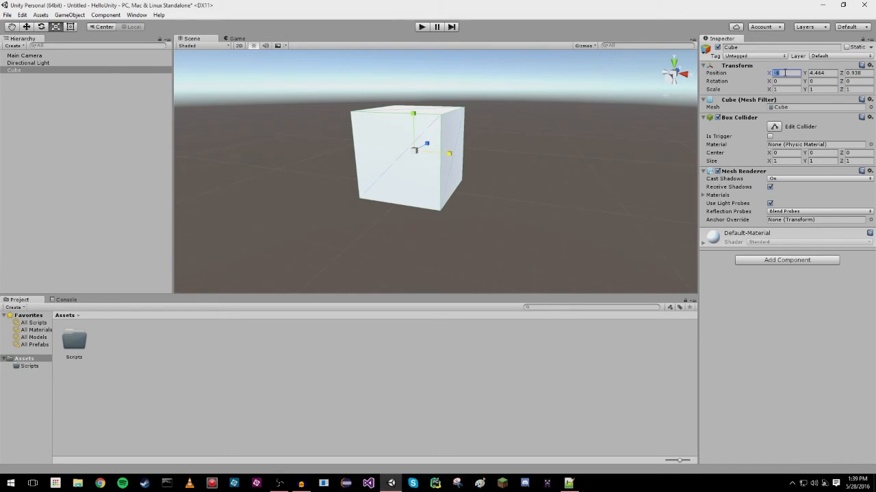
pyautogui.write('0')
pyautogui.press('Tab')
pyautogui.write('0')
pyautogui.press('Tab')
pyautogui.write('0')
# Focus on the cube, activate the Move tool, and examine the cube from farther away together with the camera and light.
pyautogui.click(48, 72)
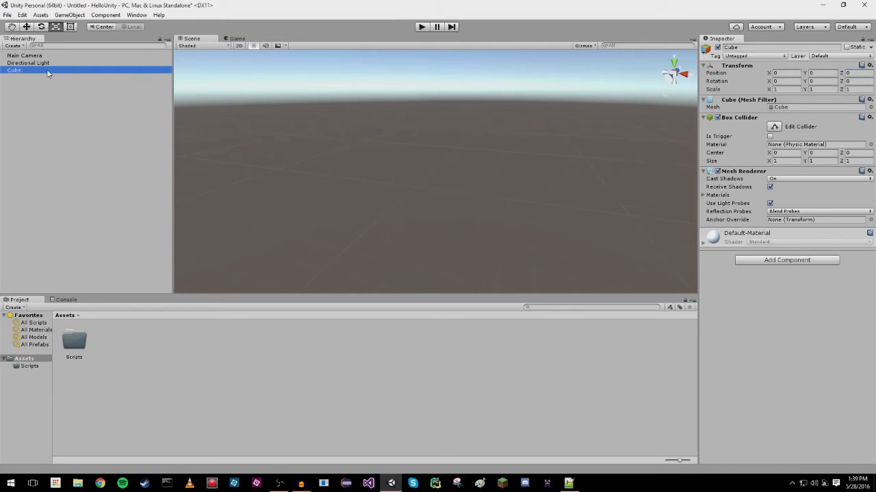
pyautogui.press('f')
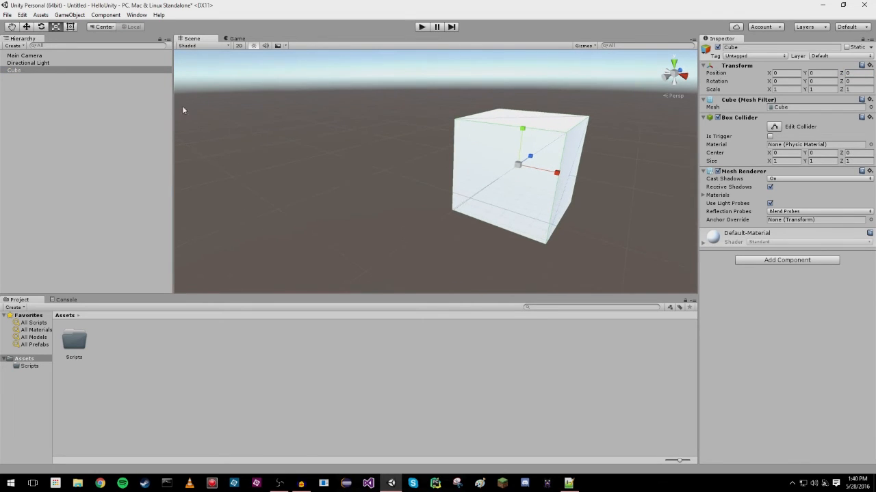
pyautogui.click(26, 26)
pyautogui.moveTo(564, 246); pyautogui.dragTo(390, 247, button='middle')
pyautogui.moveTo(525, 162); pyautogui.dragTo(433, 158, button='right')
pyautogui.scroll(-4, 475, 188)
pyautogui.moveTo(594, 187); pyautogui.dragTo(500, 201, button='middle')
pyautogui.scroll(-5, 475, 188)
pyautogui.scroll(-4, 522, 200)
pyautogui.scroll(2, 515, 199)
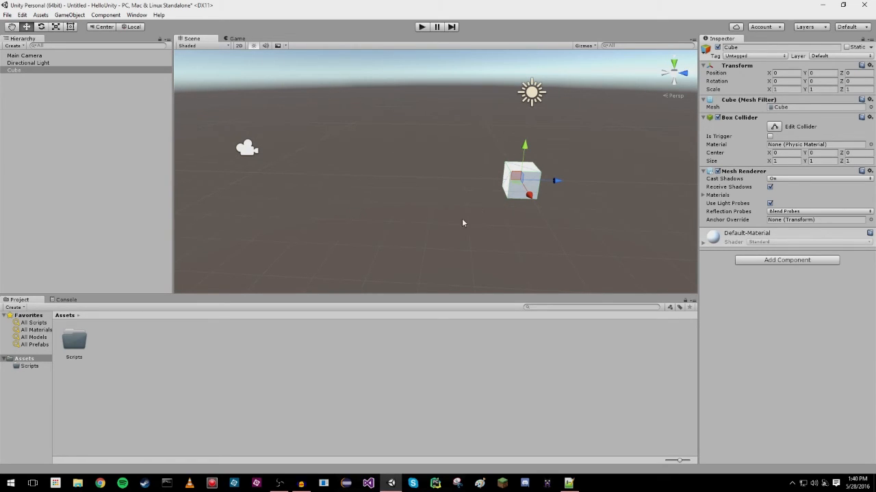
# Create a folder named Materials in the project's Assets.
pyautogui.rightClick(141, 355)
pyautogui.moveTo(178, 190)
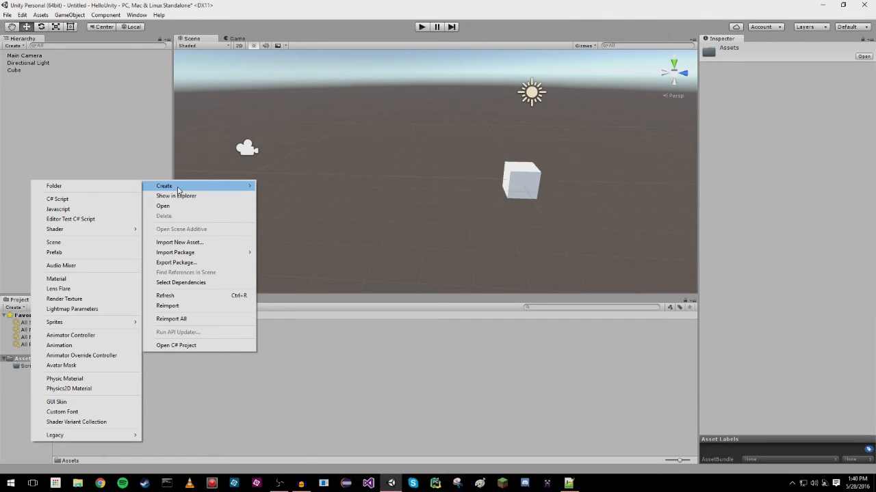
pyautogui.click(88, 190)
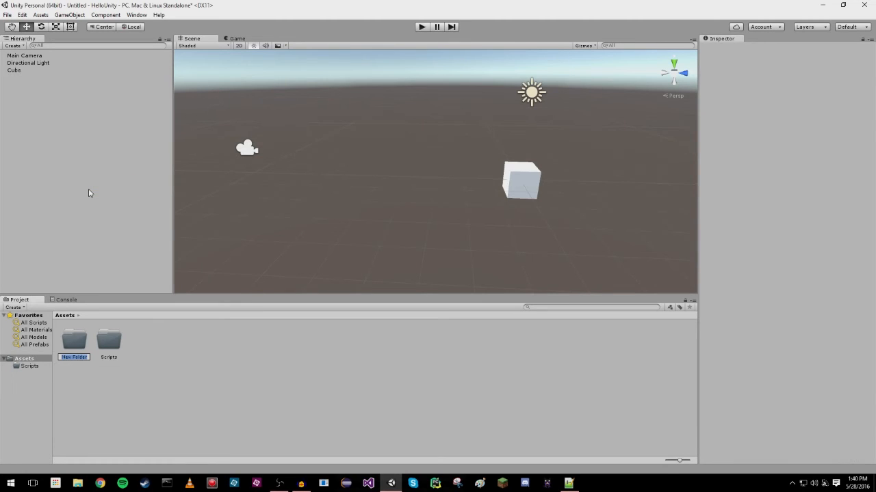
pyautogui.write('Materials')
pyautogui.press('Return')
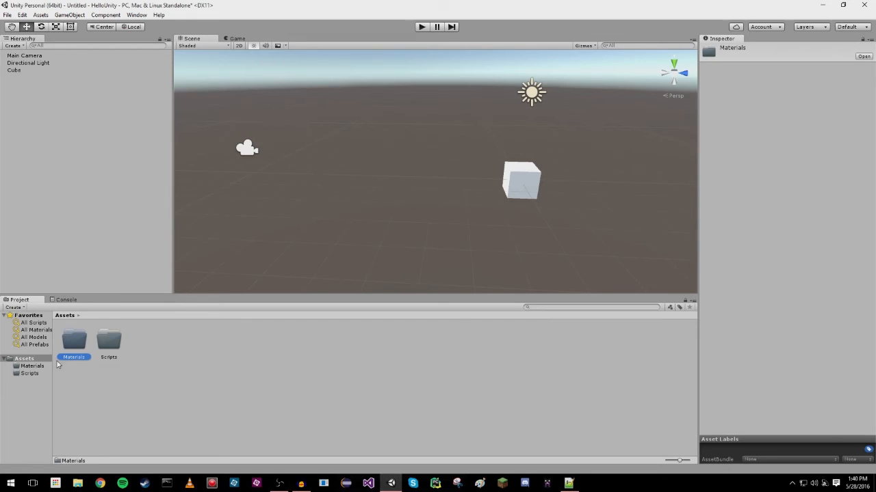
# Create a material named Green inside the Materials folder.
pyautogui.doubleClick(81, 344)
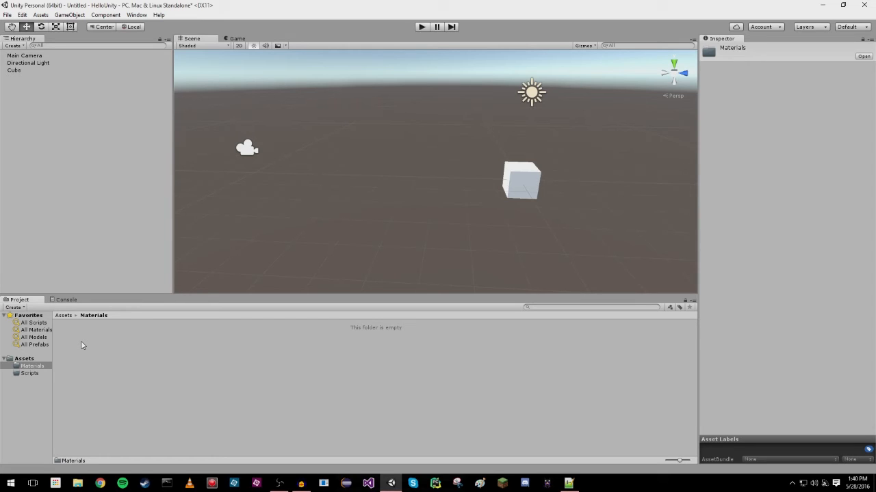
pyautogui.click(64, 315)
pyautogui.doubleClick(78, 342)
pyautogui.rightClick(93, 345)
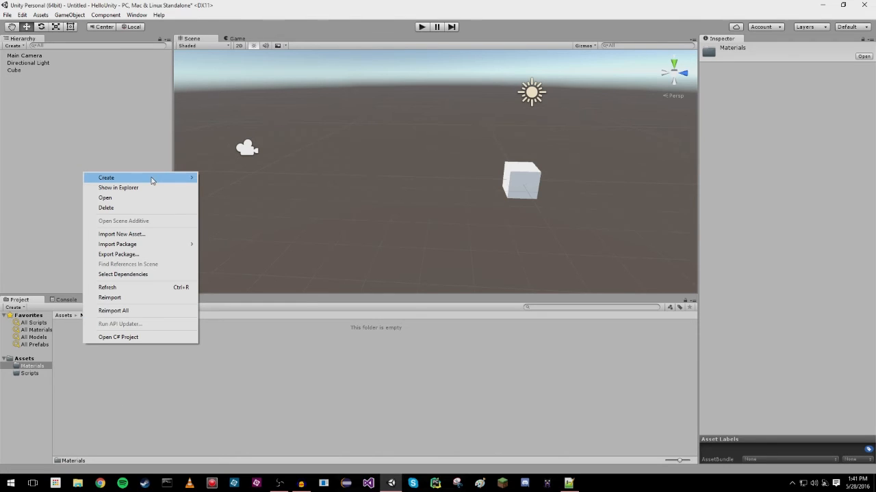
pyautogui.moveTo(157, 179)
pyautogui.click(241, 271)
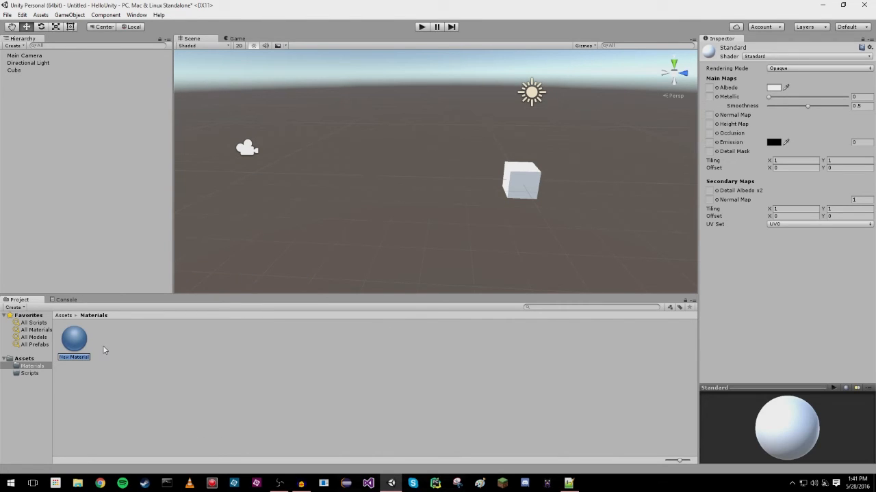
pyautogui.write('Green')
pyautogui.press('Return')
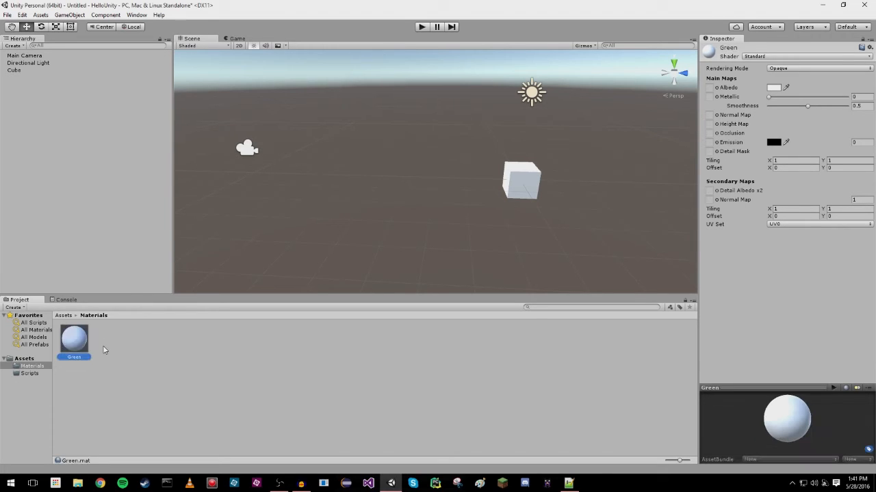
# Set the Green material's albedo color to red 0, green 128 and blue 0.
pyautogui.click(774, 88)
pyautogui.click(578, 165)
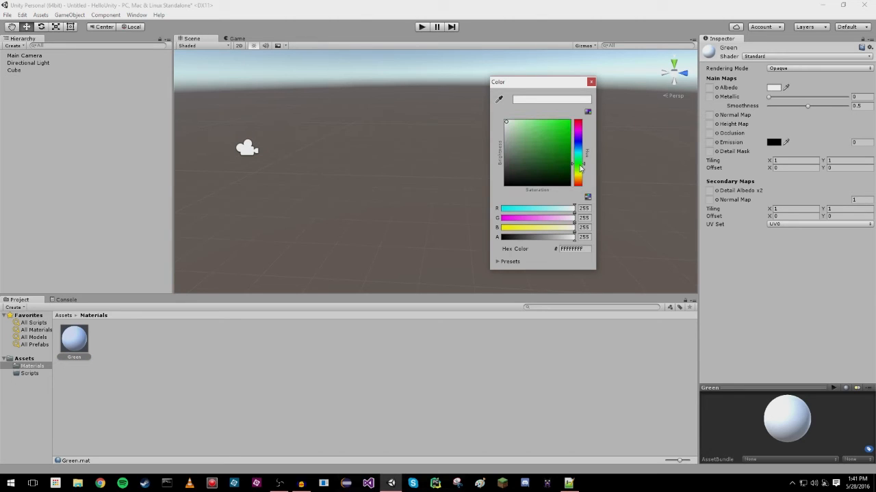
pyautogui.moveTo(561, 159)
pyautogui.mouseDown()
pyautogui.moveTo(560, 140)
pyautogui.moveTo(567, 146)
pyautogui.moveTo(545, 168)
pyautogui.moveTo(544, 147)
pyautogui.moveTo(538, 161)
pyautogui.moveTo(553, 144)
pyautogui.moveTo(558, 156)
pyautogui.moveTo(575, 156)
pyautogui.mouseUp()
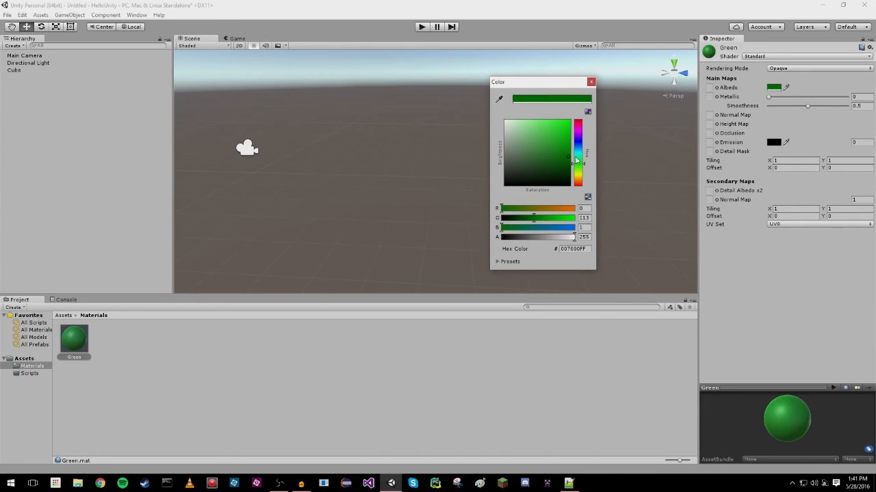
pyautogui.click(587, 209)
pyautogui.click(502, 214)
pyautogui.moveTo(502, 211); pyautogui.dragTo(518, 212)
pyautogui.click(591, 218)
pyautogui.write('128')
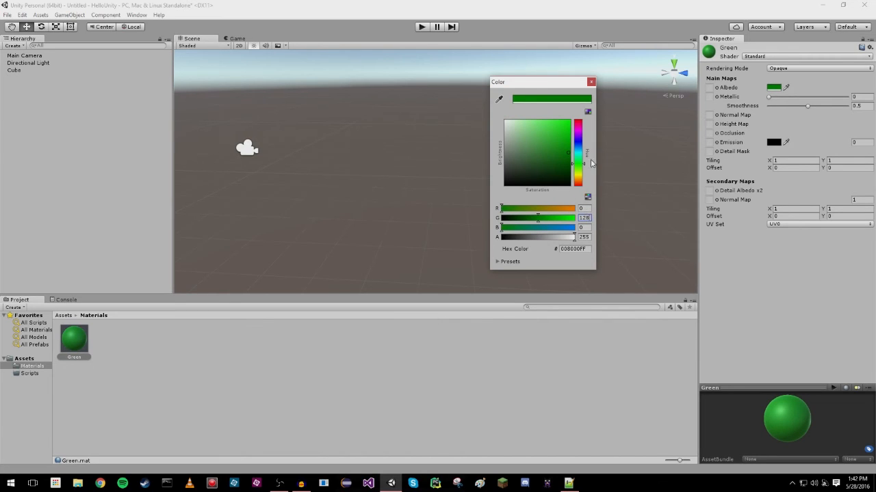
pyautogui.click(591, 82)
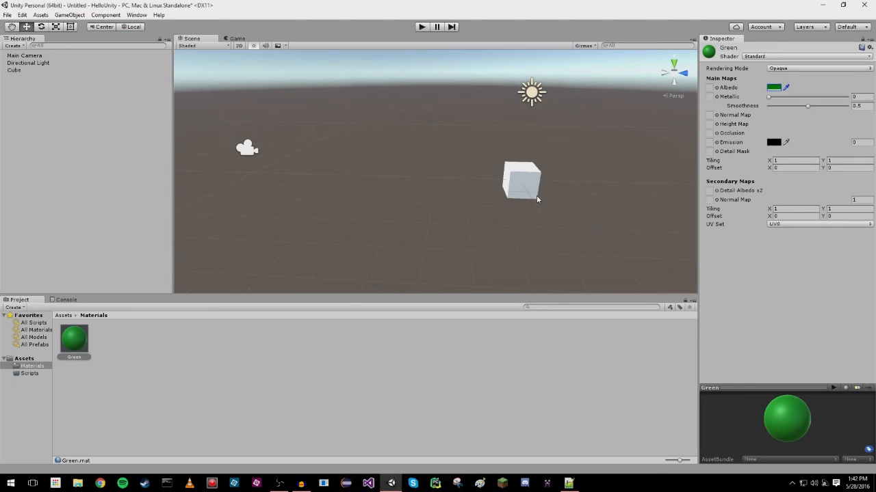
# Apply the Green material to the cube in the scene.
pyautogui.moveTo(67, 350); pyautogui.dragTo(520, 186)
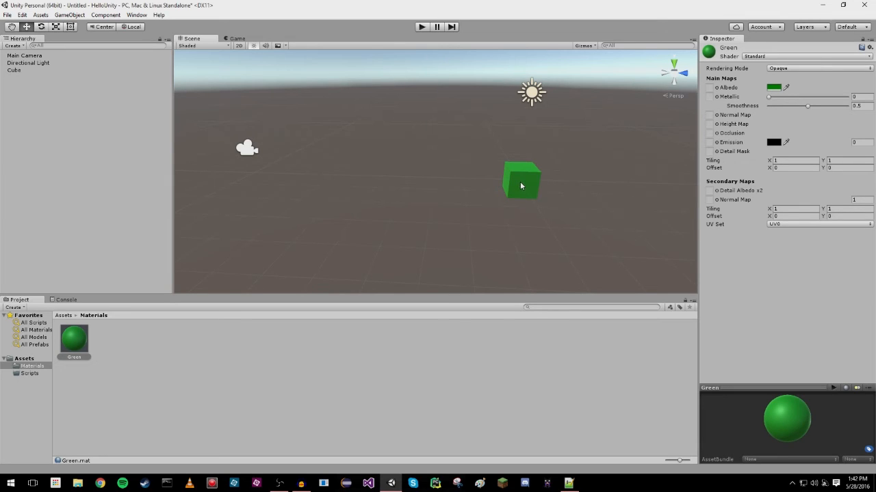
# Try moving the cube down along the Y axis and reset its Y position to 0.
pyautogui.click(520, 185)
pyautogui.moveTo(523, 151); pyautogui.dragTo(523, 168)
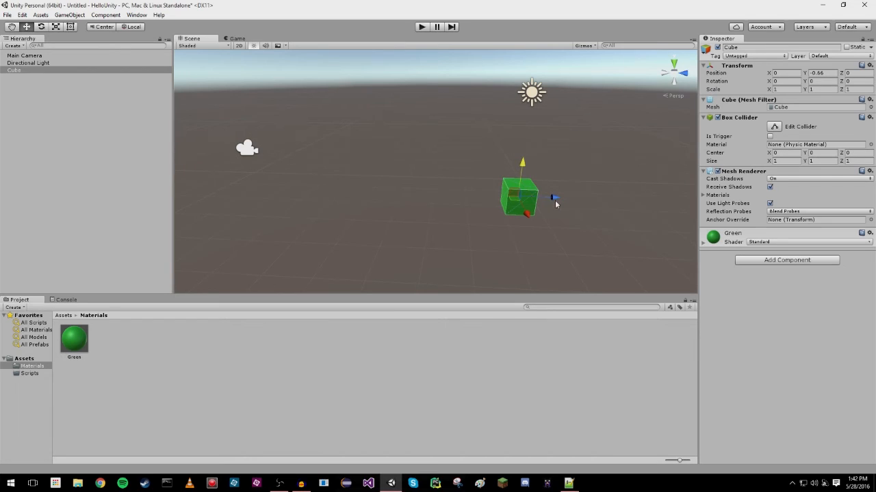
pyautogui.click(244, 152)
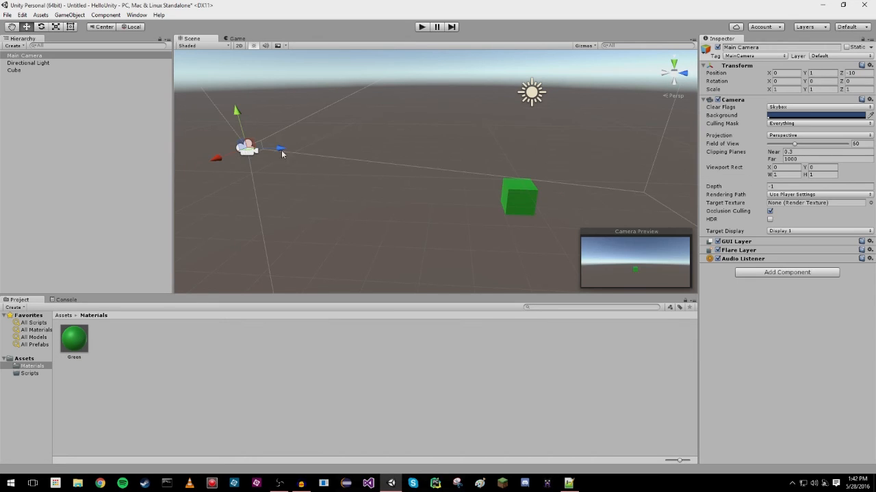
pyautogui.click(522, 200)
pyautogui.moveTo(524, 168)
pyautogui.mouseDown()
pyautogui.moveTo(525, 180)
pyautogui.moveTo(525, 170)
pyautogui.mouseUp()
pyautogui.click(819, 73)
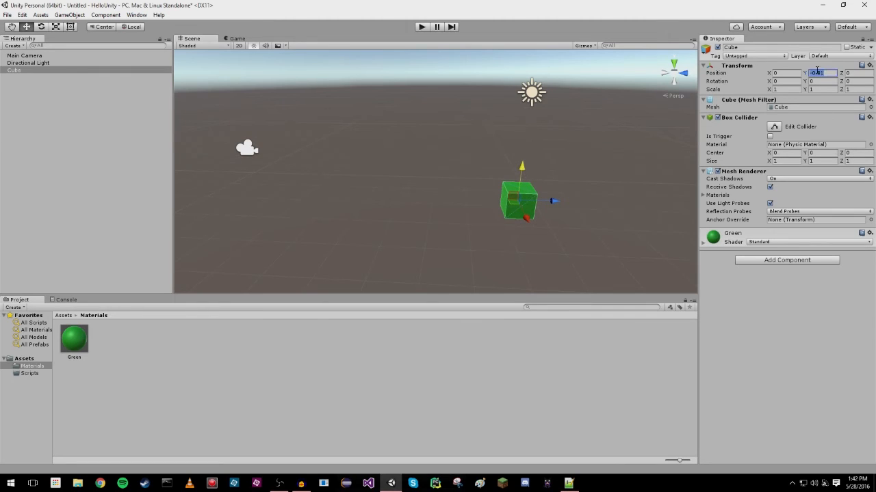
pyautogui.write('0')
# Flatten the cube into a platform by setting its scale to X 7, Y 0.3 and Z 7.
pyautogui.click(780, 90)
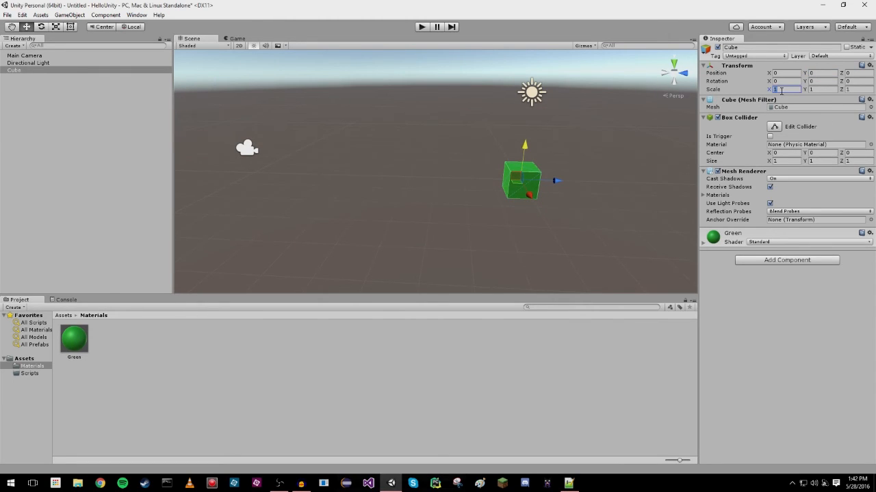
pyautogui.write('7')
pyautogui.press('Tab')
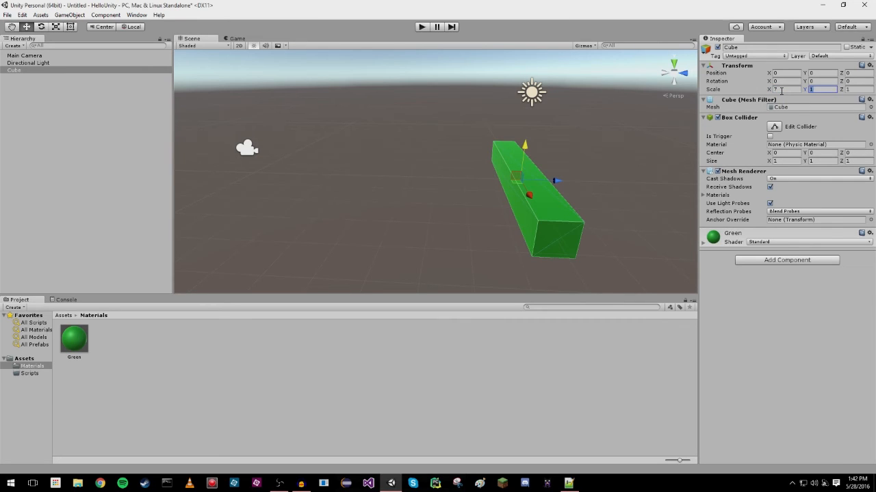
pyautogui.press('Tab')
pyautogui.write('7')
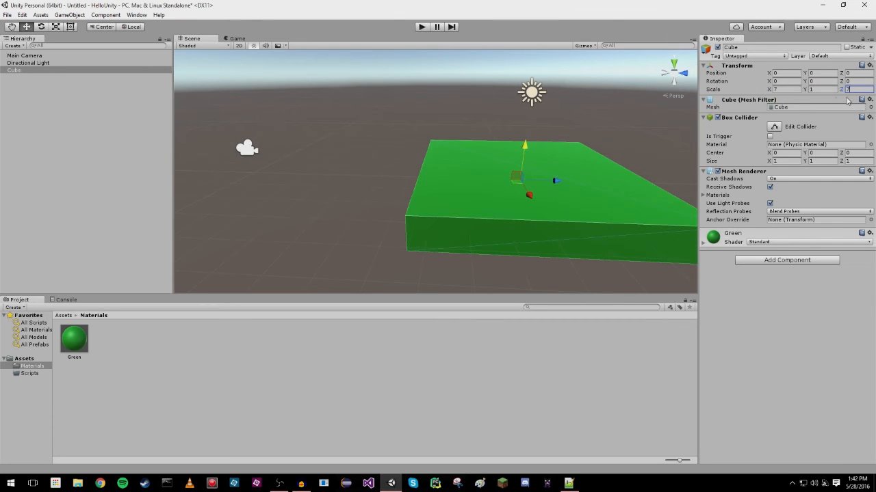
pyautogui.click(822, 89)
pyautogui.write('0.')
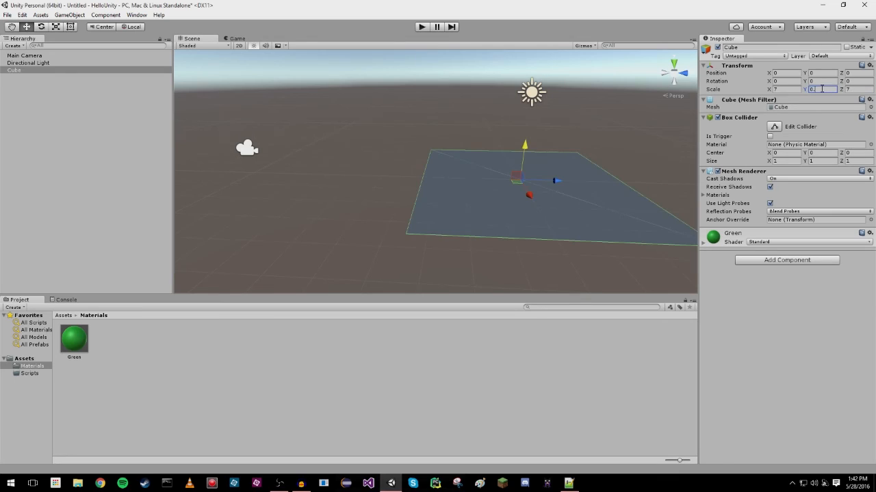
pyautogui.write('3')
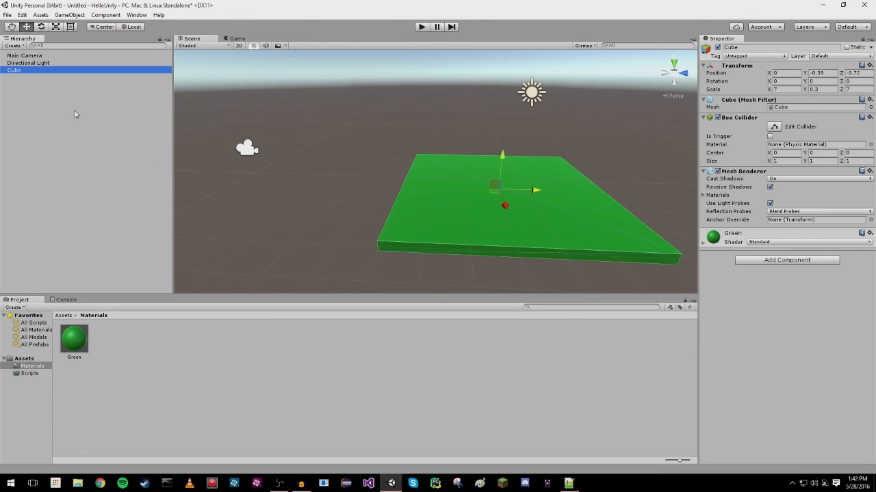
# Rename the green cube object as Main Platform.
pyautogui.click(15, 71)
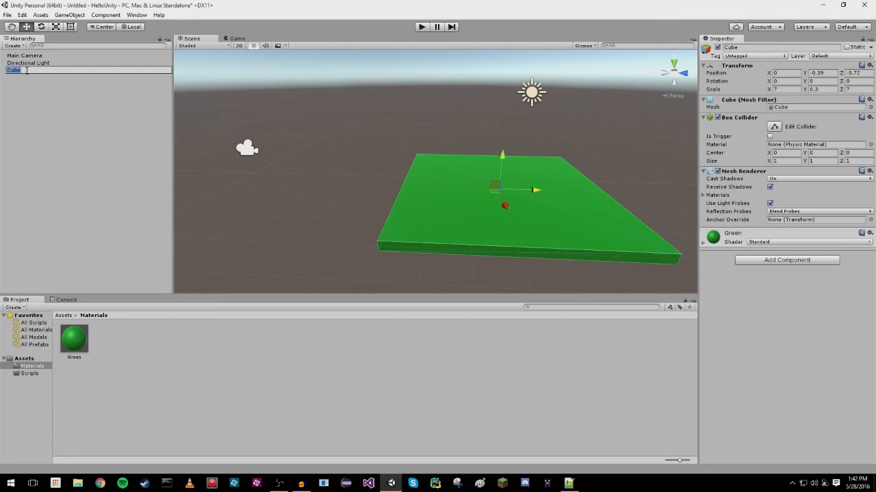
pyautogui.press('Return')
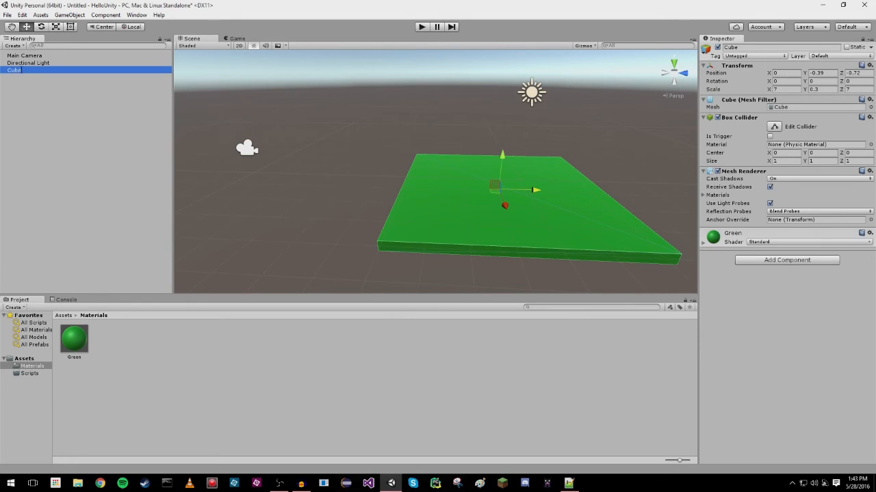
pyautogui.click(21, 71)
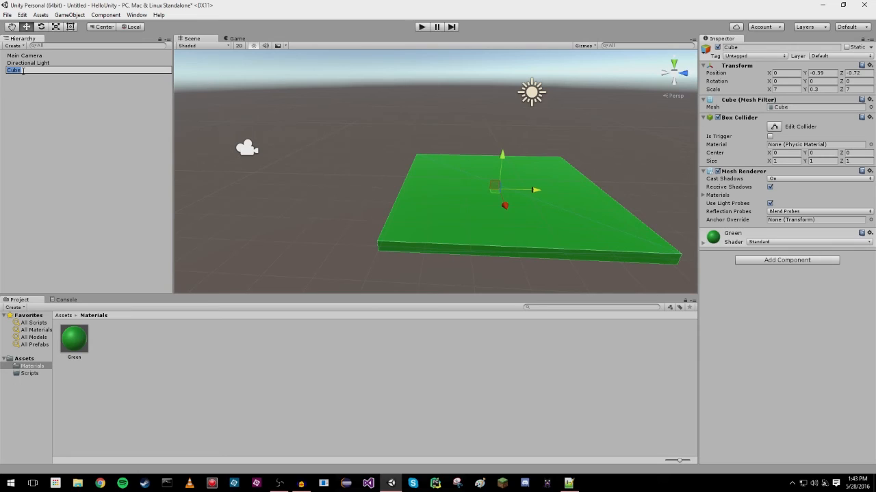
pyautogui.write('Main Platform')
pyautogui.press('Return')
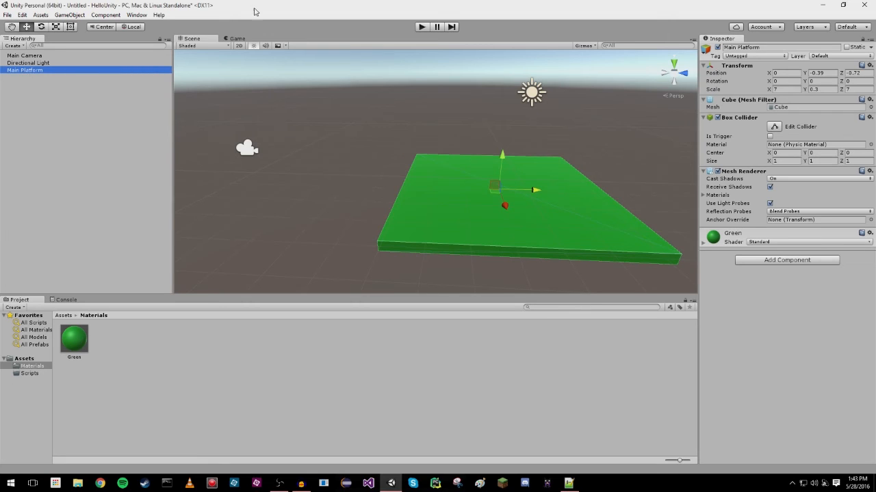
pyautogui.click(765, 48)
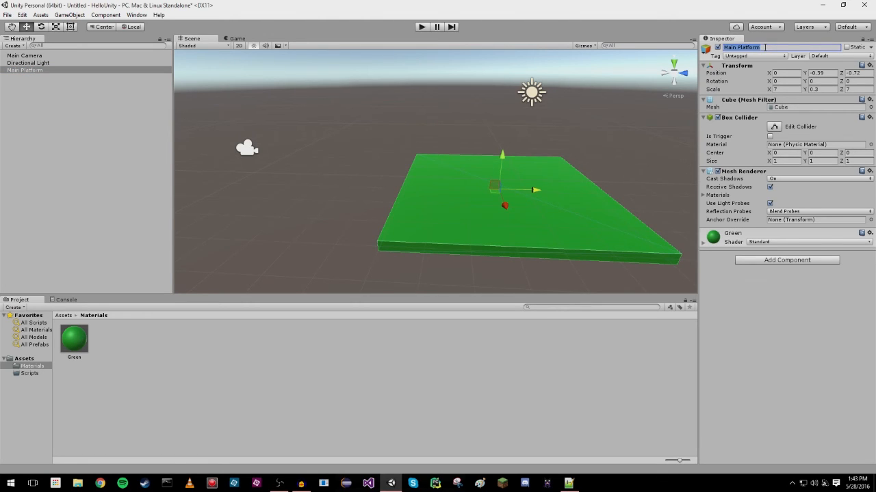
# Move the Main Platform to about Y -0.59 and Z -2.27 in the scene.
pyautogui.click(625, 158)
pyautogui.click(507, 187)
pyautogui.moveTo(506, 187); pyautogui.dragTo(200, 280)
# Create a folder named Prefabs in the project's Assets.
pyautogui.click(68, 317)
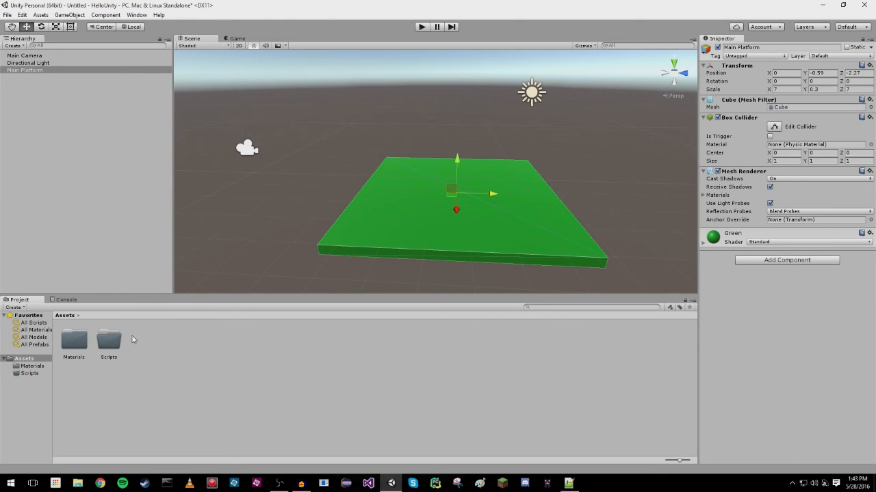
pyautogui.rightClick(165, 349)
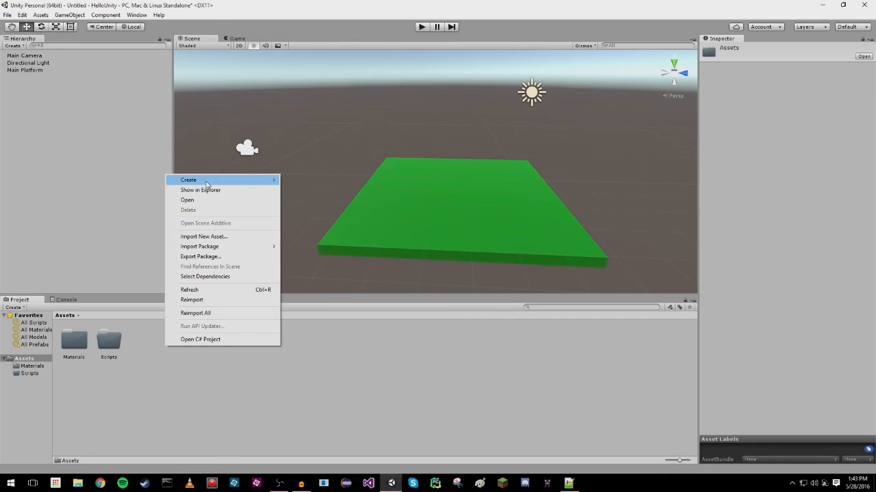
pyautogui.moveTo(208, 182)
pyautogui.click(117, 180)
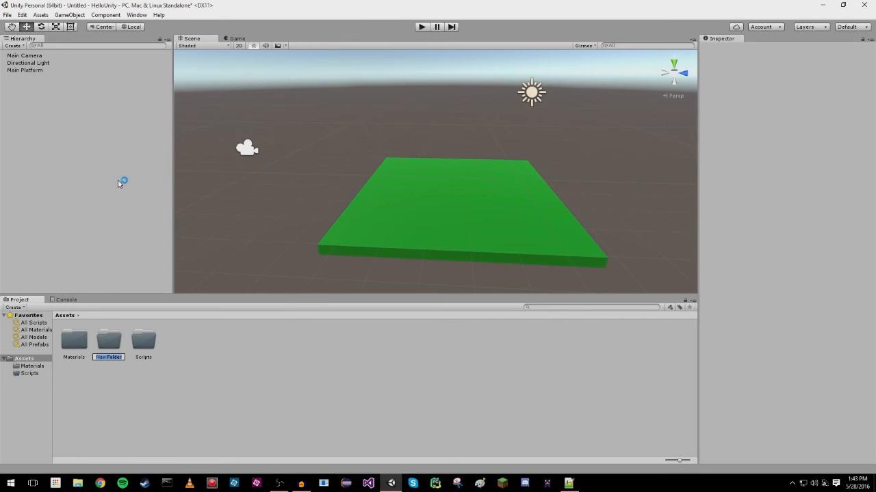
pyautogui.write('Prefabs')
pyautogui.press('Return')
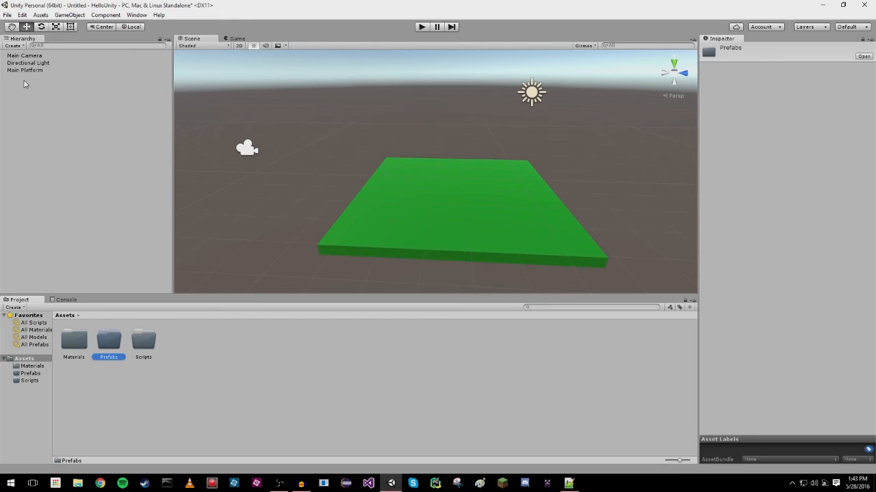
# Add a new cube to the scene and place it above the green platform's corner, at about X -3.87, Y 0.8, Z 1.24.
pyautogui.rightClick(54, 111)
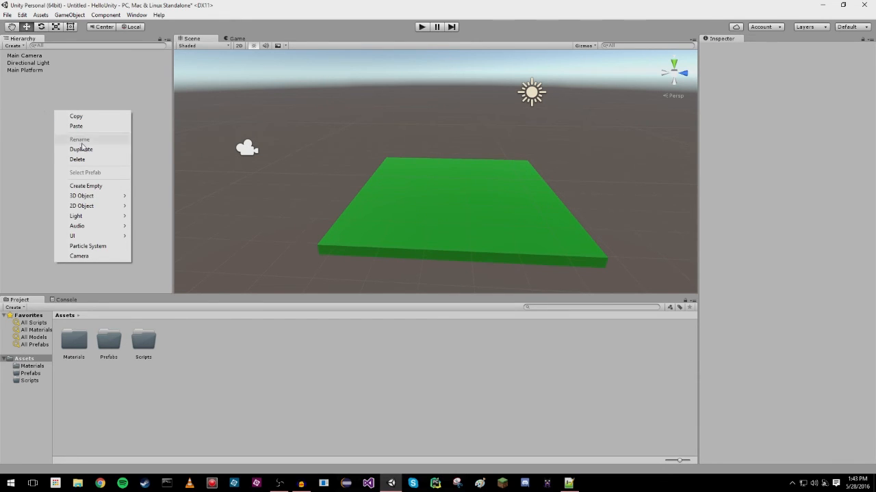
pyautogui.rightClick(37, 120)
pyautogui.moveTo(93, 205)
pyautogui.click(133, 206)
pyautogui.moveTo(478, 177); pyautogui.dragTo(456, 221)
pyautogui.moveTo(456, 221); pyautogui.dragTo(411, 225, button='right')
pyautogui.moveTo(464, 150); pyautogui.dragTo(439, 118)
# Set the new cube's scale to X 3, Y 0.3, Z 3 and shift it to about X -4.22, Z 1.69.
pyautogui.click(781, 89)
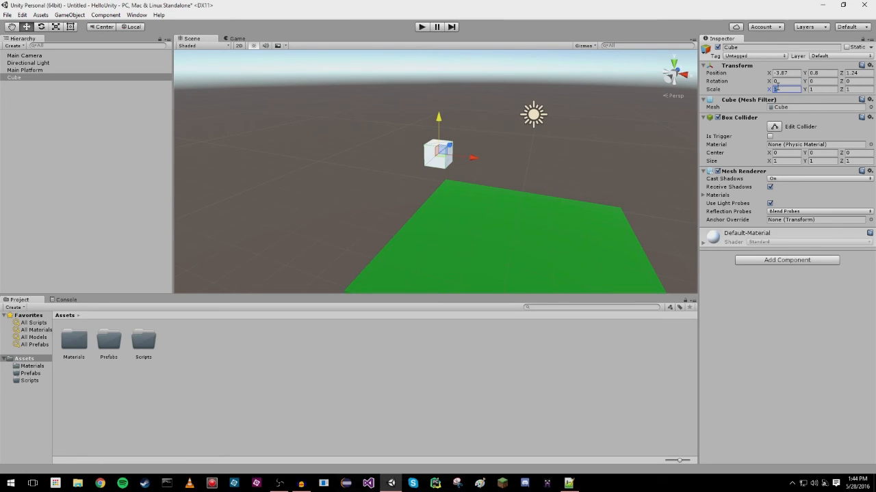
pyautogui.press('Tab')
pyautogui.write('3')
pyautogui.press('Tab')
pyautogui.write('3')
pyautogui.press('Return')
pyautogui.click(777, 88)
pyautogui.write('3')
pyautogui.press('Tab')
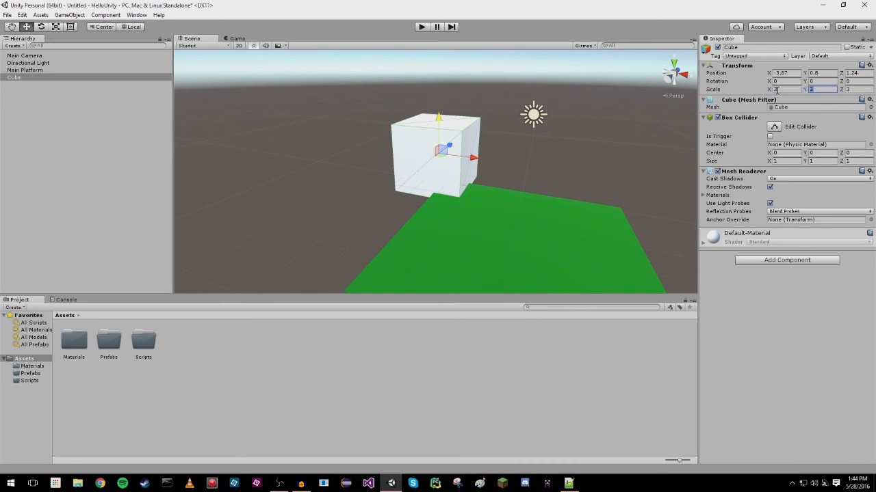
pyautogui.write('0.')
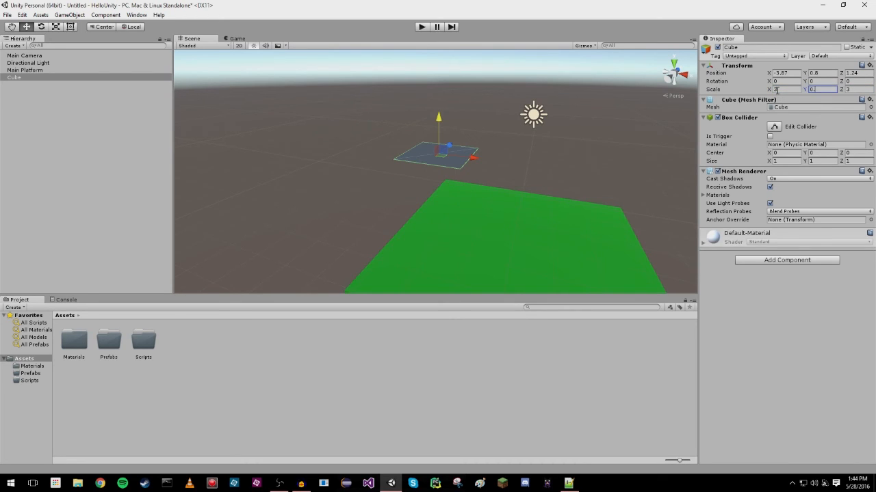
pyautogui.write('3')
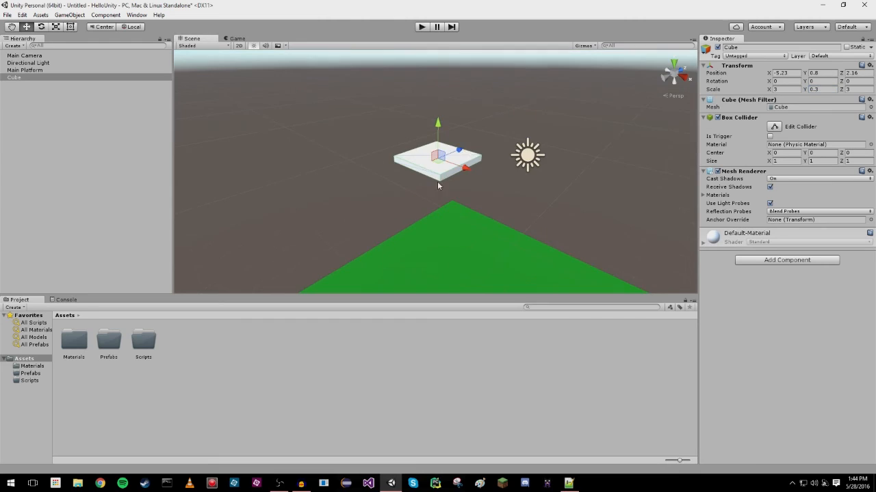
pyautogui.click(457, 152)
pyautogui.moveTo(457, 153)
pyautogui.mouseDown()
pyautogui.moveTo(410, 179)
pyautogui.moveTo(453, 190)
pyautogui.moveTo(466, 163)
pyautogui.mouseUp()
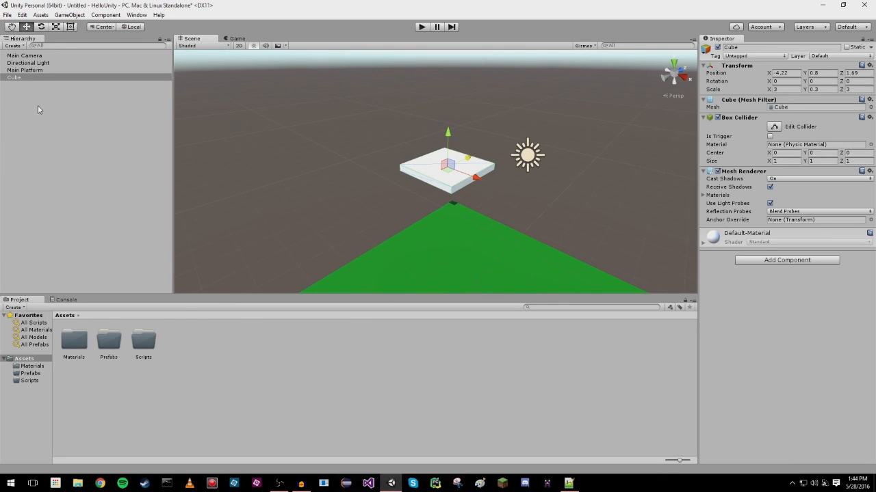
# Rename the small white platform as Sub-Platform.
pyautogui.click(740, 47)
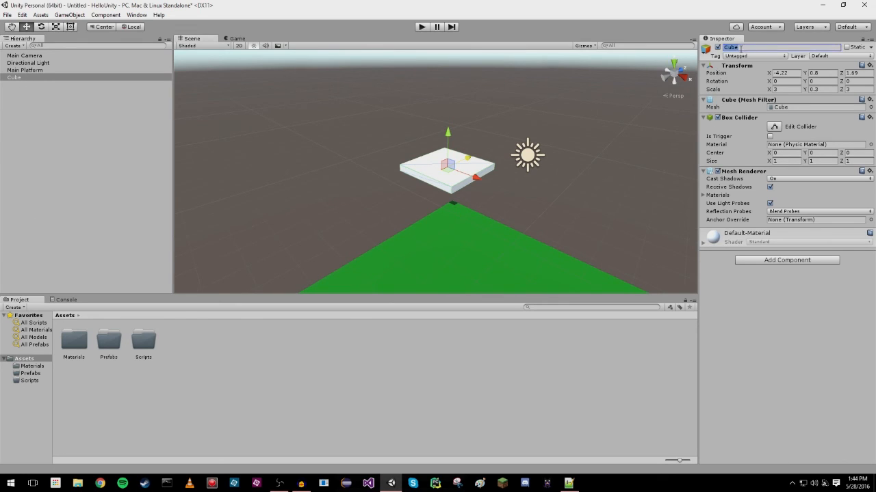
pyautogui.write('Sub-Platform')
pyautogui.press('Return')
# Create a material named Orange inside the Materials folder.
pyautogui.doubleClick(85, 340)
pyautogui.rightClick(123, 380)
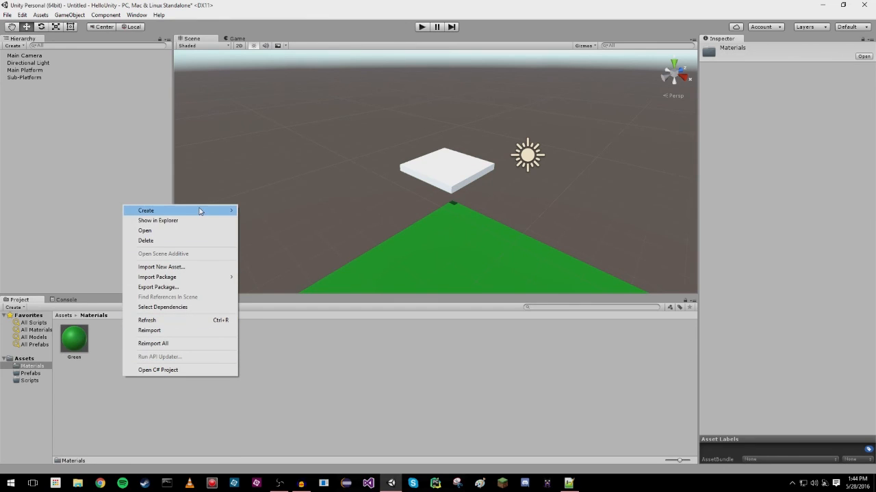
pyautogui.moveTo(157, 211)
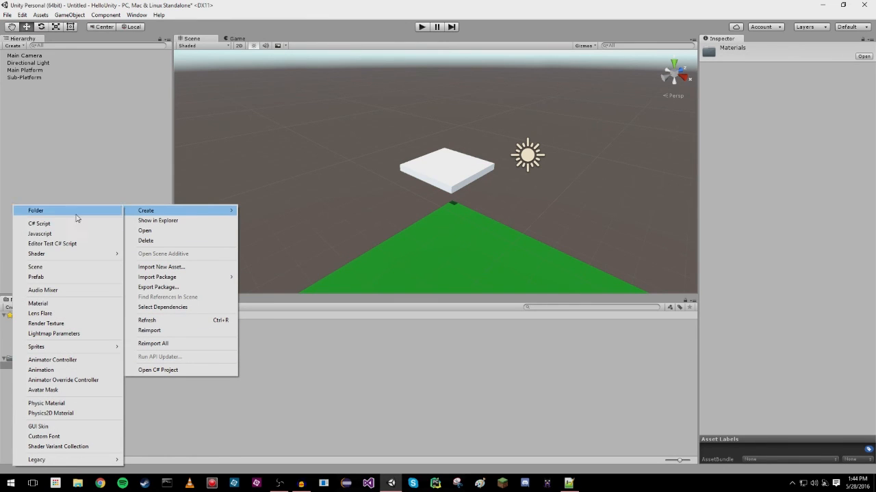
pyautogui.click(91, 303)
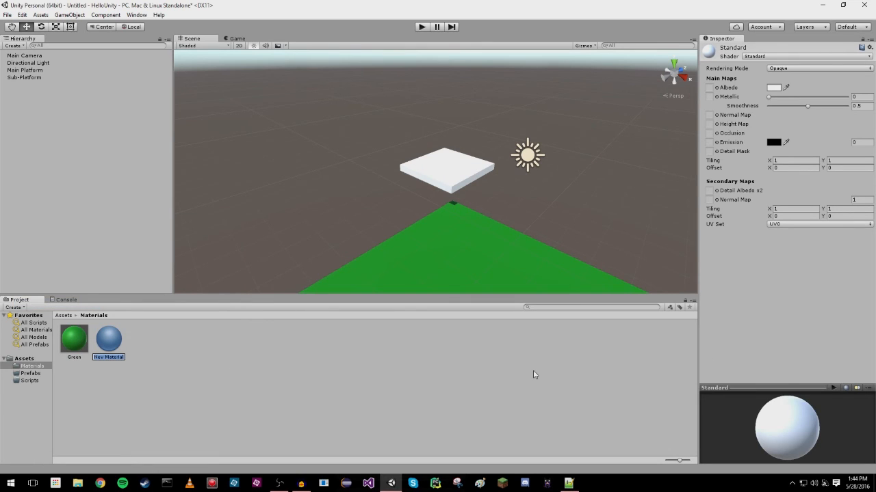
pyautogui.write('Orange')
pyautogui.press('Return')
# Set the Orange material's albedo to a yellowish orange and apply the material to the Sub-Platform.
pyautogui.moveTo(582, 182); pyautogui.dragTo(581, 178)
pyautogui.moveTo(560, 145)
pyautogui.mouseDown()
pyautogui.moveTo(564, 134)
pyautogui.moveTo(567, 152)
pyautogui.moveTo(568, 135)
pyautogui.mouseUp()
pyautogui.moveTo(309, 264)
pyautogui.mouseDown(button='right')
pyautogui.moveTo(374, 254)
pyautogui.moveTo(301, 258)
pyautogui.mouseUp(button='right')
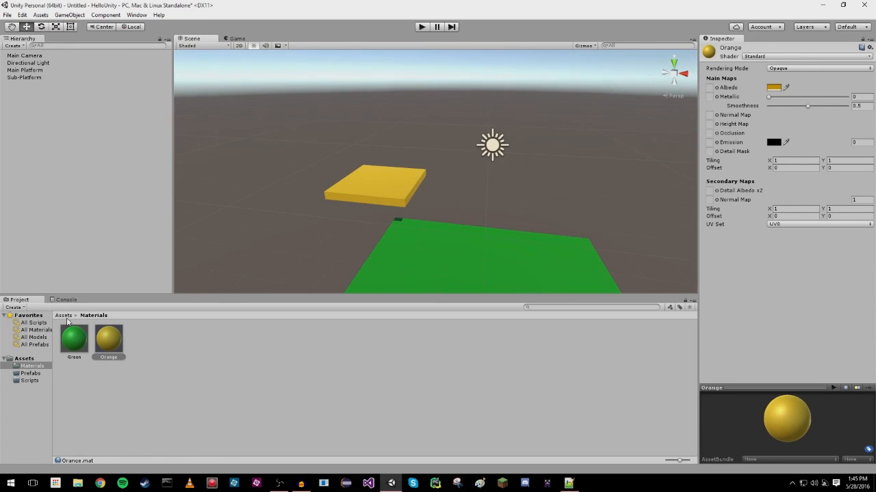
# Turn the Sub-Platform object into a prefab stored in the Prefabs folder.
pyautogui.click(64, 315)
pyautogui.doubleClick(112, 347)
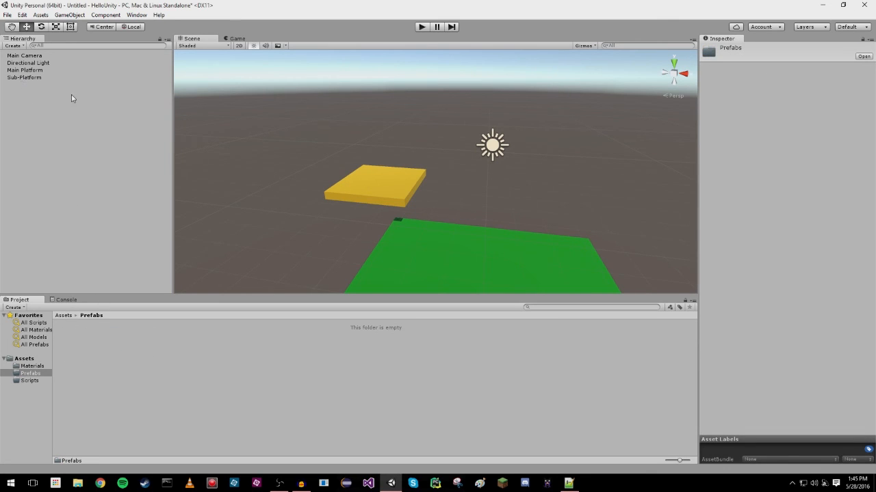
pyautogui.click(21, 78)
pyautogui.moveTo(22, 78); pyautogui.dragTo(168, 309)
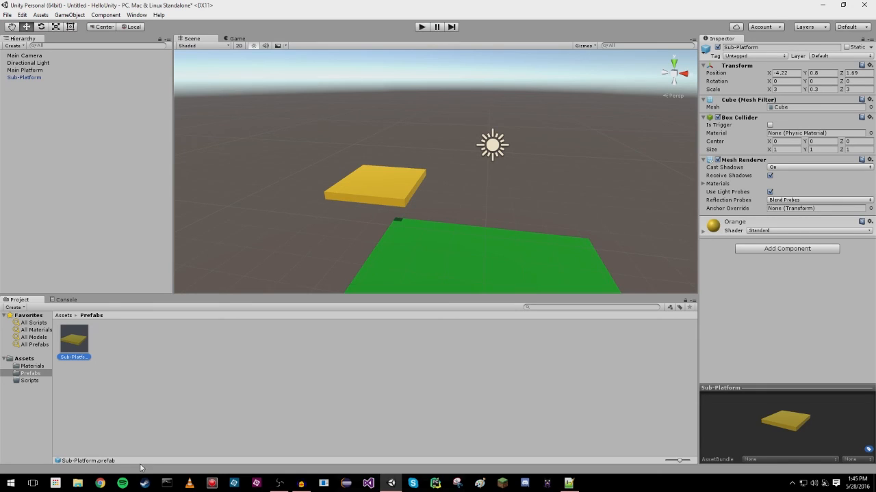
# Add two more instances of the Sub-Platform prefab to the scene hierarchy and select the first added copy.
pyautogui.click(63, 316)
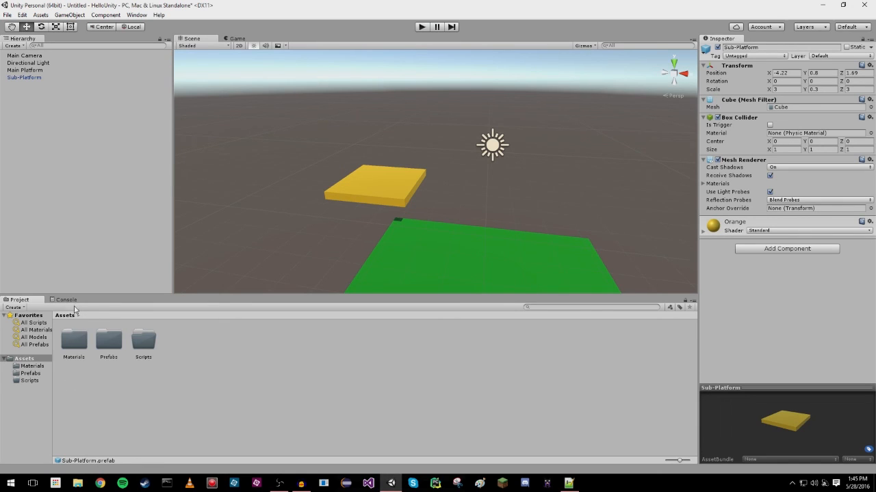
pyautogui.doubleClick(108, 340)
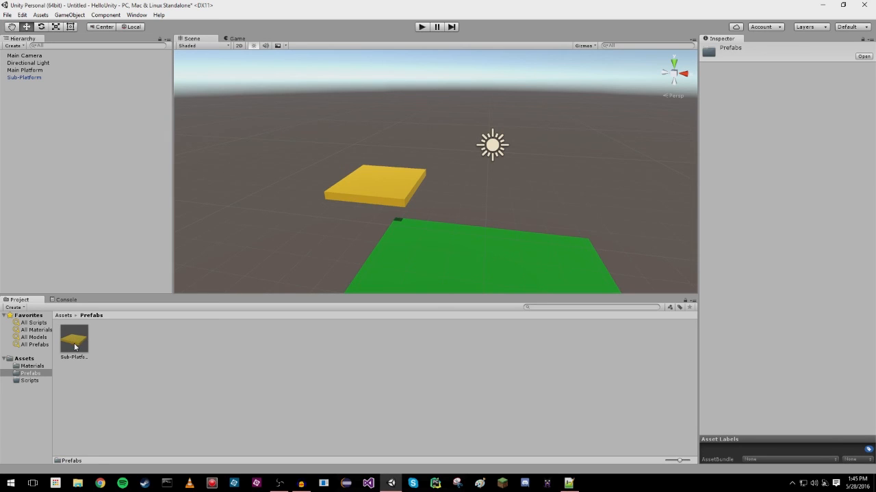
pyautogui.moveTo(79, 346); pyautogui.dragTo(50, 143)
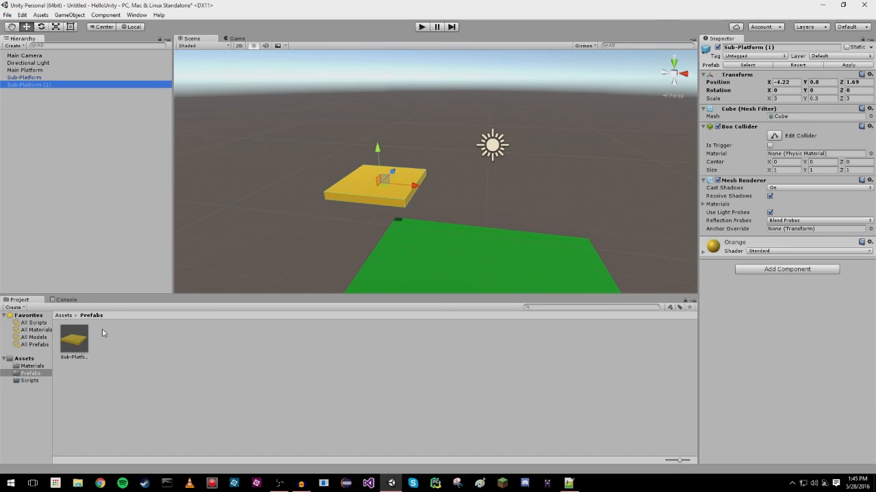
pyautogui.moveTo(73, 343); pyautogui.dragTo(62, 236)
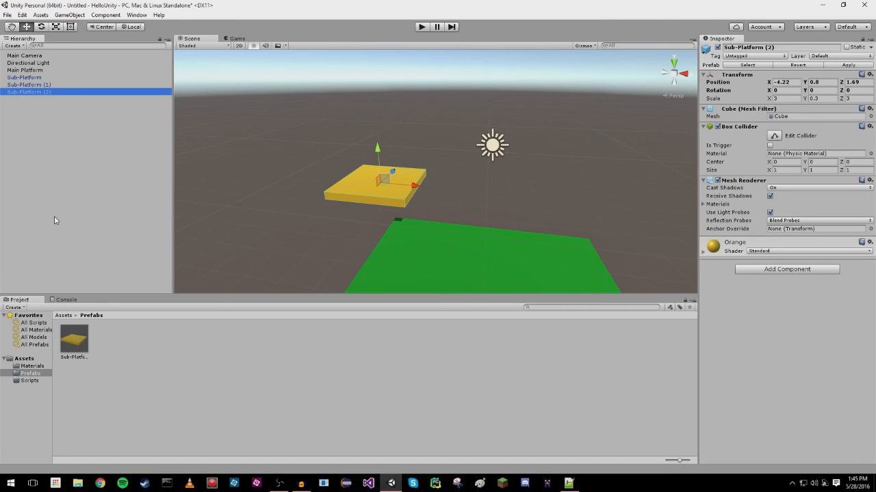
pyautogui.click(31, 78)
pyautogui.click(45, 86)
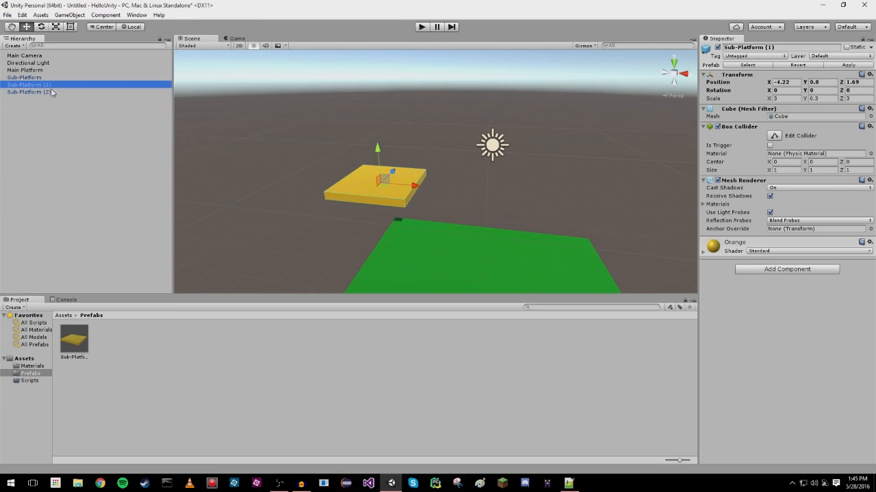
# Add another Sub-Platform prefab instance, enter 4.22 for its X position, and nudge it outward along X to about 5.
pyautogui.click(51, 93)
pyautogui.moveTo(80, 339); pyautogui.dragTo(55, 175)
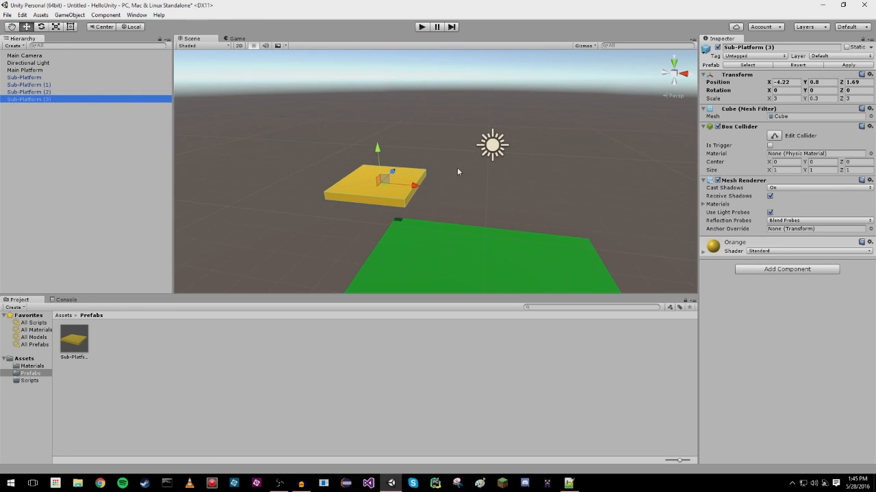
pyautogui.click(789, 82)
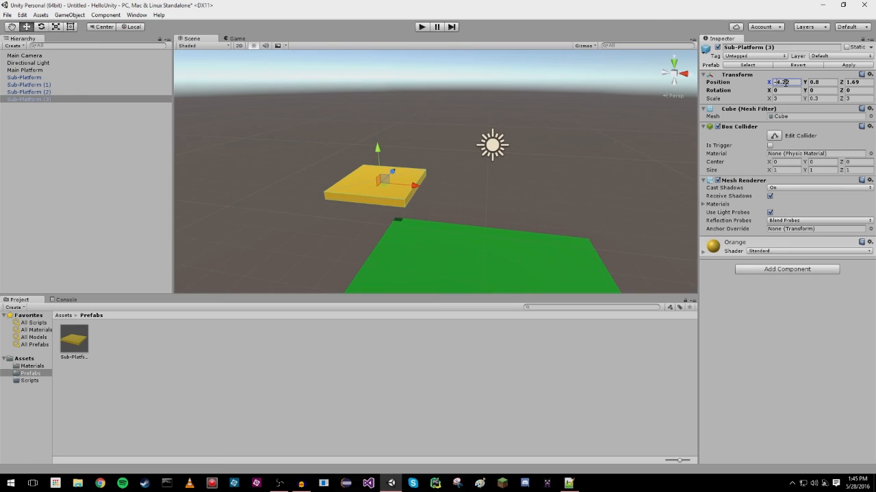
pyautogui.write('4.22')
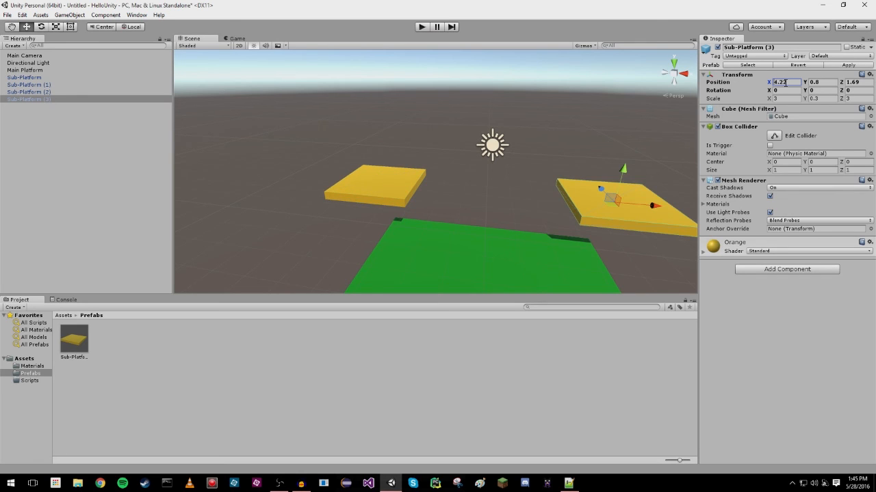
pyautogui.moveTo(659, 206); pyautogui.dragTo(680, 207)
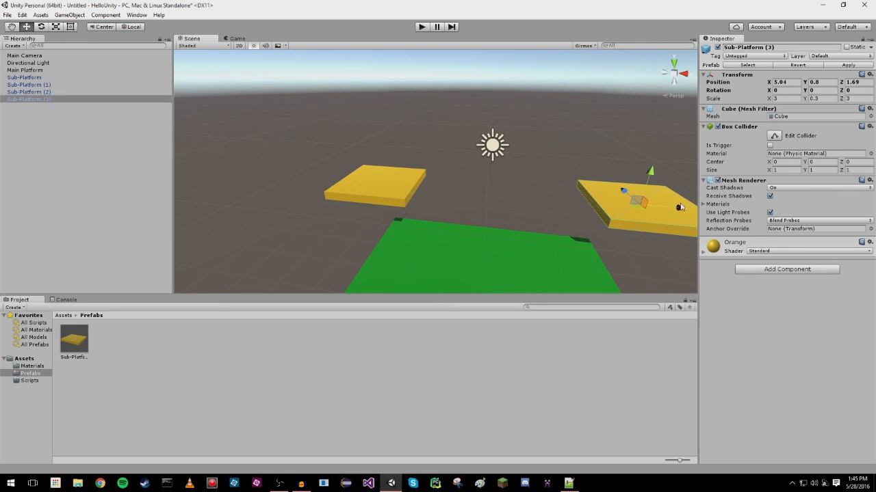
pyautogui.moveTo(575, 215); pyautogui.dragTo(594, 211, button='right')
# Move Sub-Platform (2) along Z to about -2.07 and place Sub-Platform (1) across from it, beside Sub-Platform (3).
pyautogui.click(349, 177)
pyautogui.moveTo(349, 177); pyautogui.dragTo(332, 229)
pyautogui.scroll(-5, 450, 239)
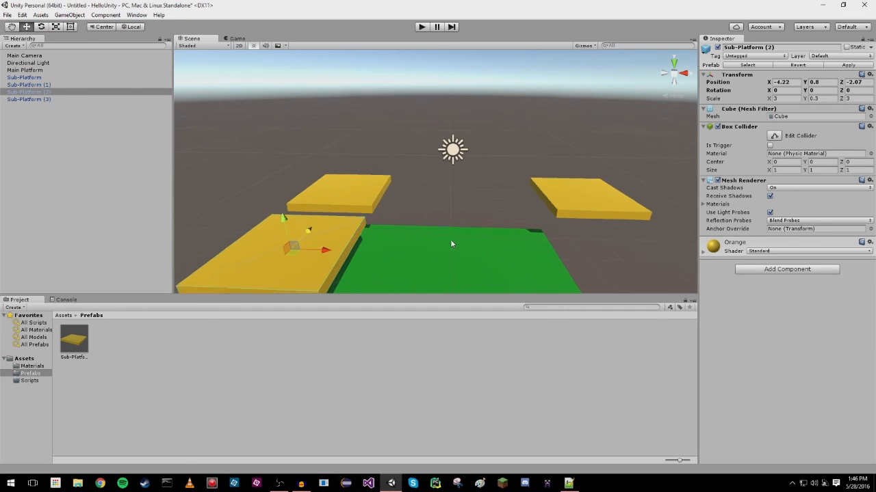
pyautogui.click(27, 84)
pyautogui.moveTo(420, 183); pyautogui.dragTo(564, 211)
pyautogui.moveTo(517, 191); pyautogui.dragTo(525, 209)
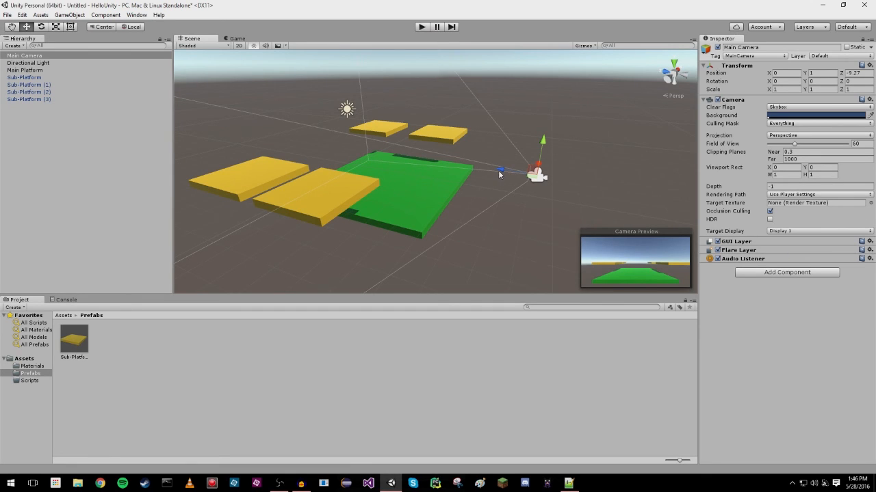
# Move the Main Camera back to Z about -12.93 and up to Y about 2.73, and set its X rotation to 10.
pyautogui.moveTo(501, 168); pyautogui.dragTo(594, 187)
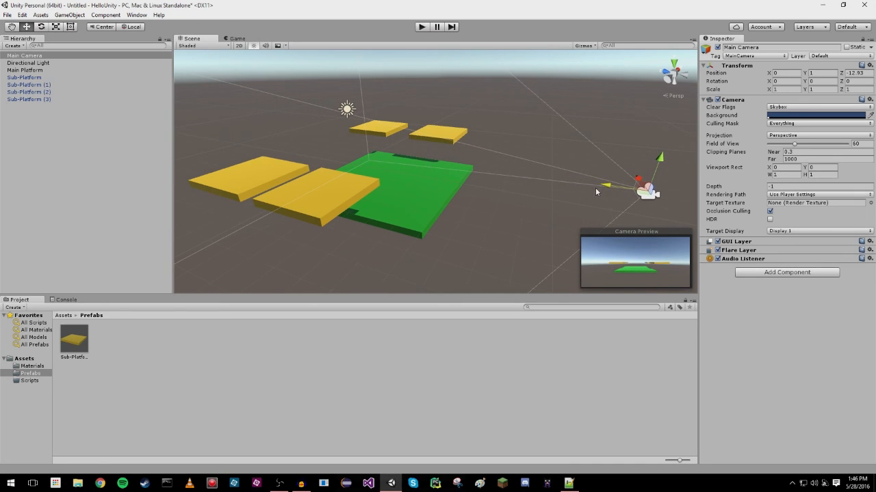
pyautogui.moveTo(660, 161); pyautogui.dragTo(658, 115)
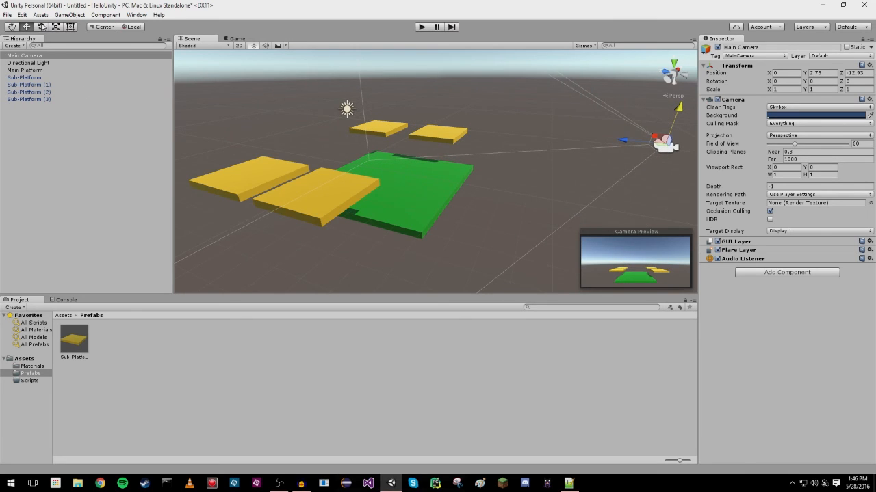
pyautogui.press('e')
pyautogui.moveTo(655, 117); pyautogui.dragTo(596, 195, button='middle')
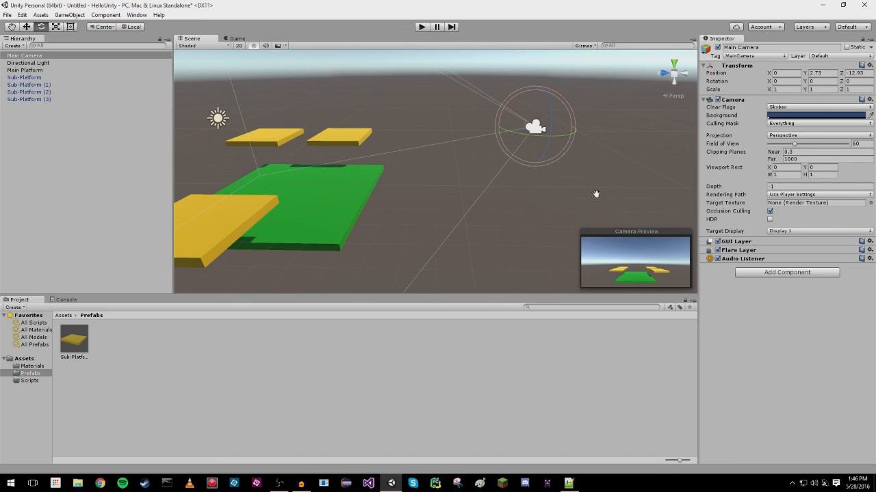
pyautogui.keyDown('alt'); pyautogui.moveTo(595, 194); pyautogui.dragTo(605, 183); pyautogui.keyUp('alt')
pyautogui.click(790, 82)
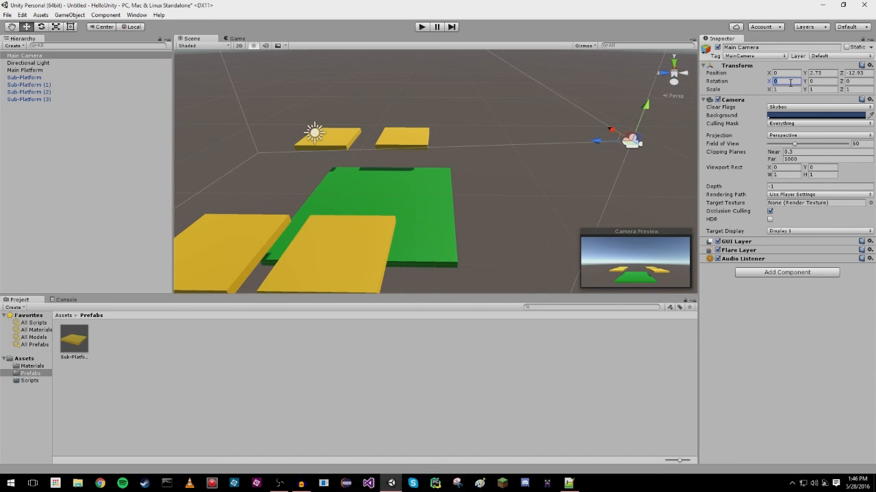
pyautogui.write('10')
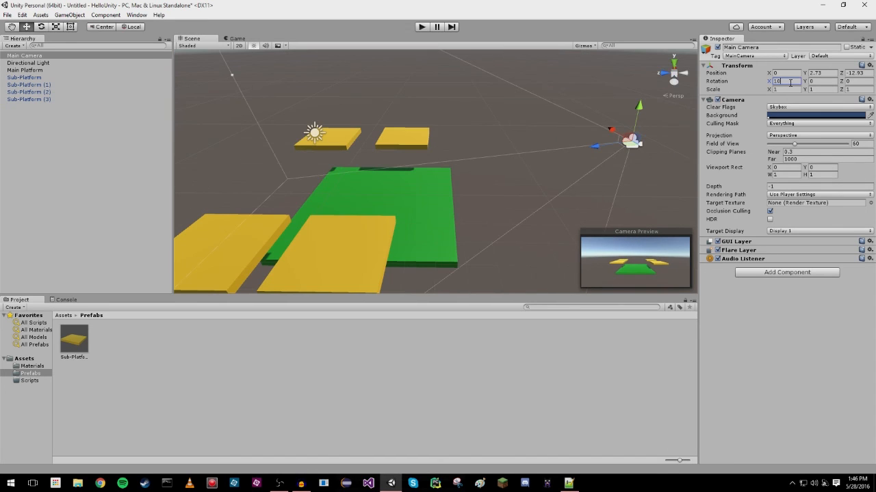
# Move the Main Platform along Z to about -7.81 and set its X and Z scale to 10.
pyautogui.click(413, 218)
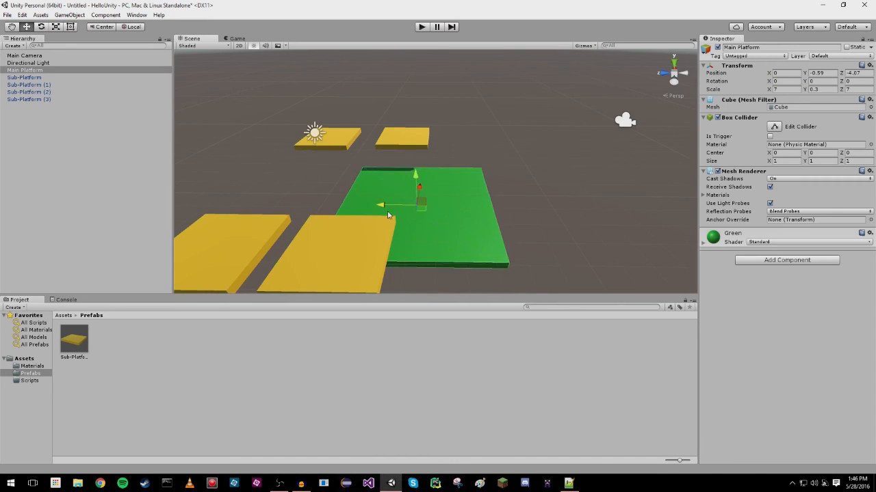
pyautogui.moveTo(412, 217); pyautogui.dragTo(461, 221)
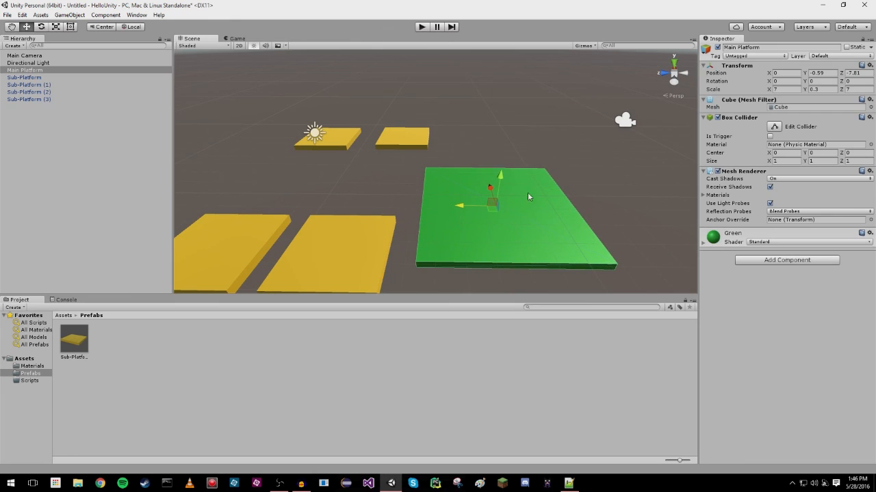
pyautogui.click(798, 89)
pyautogui.write('10')
pyautogui.press('Tab')
pyautogui.press('Tab')
pyautogui.write('10')
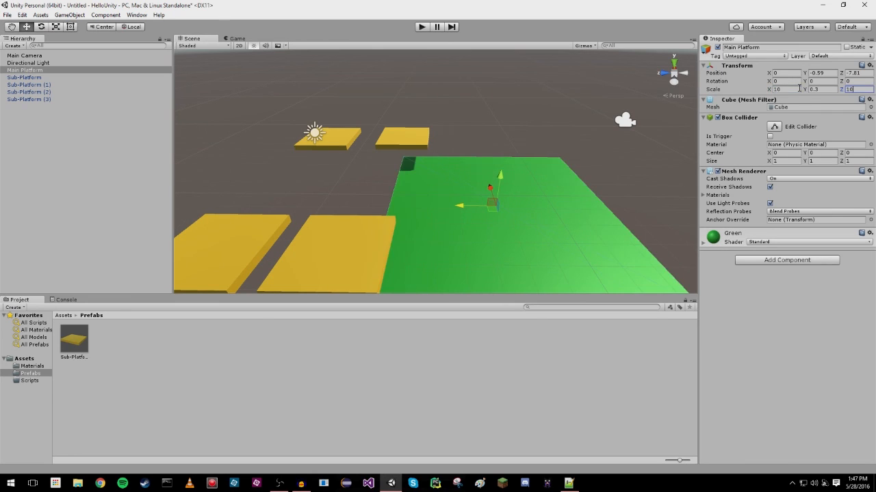
pyautogui.keyDown('alt'); pyautogui.moveTo(585, 247); pyautogui.dragTo(519, 196); pyautogui.keyUp('alt')
pyautogui.scroll(-4, 510, 196)
pyautogui.scroll(-2, 510, 195)
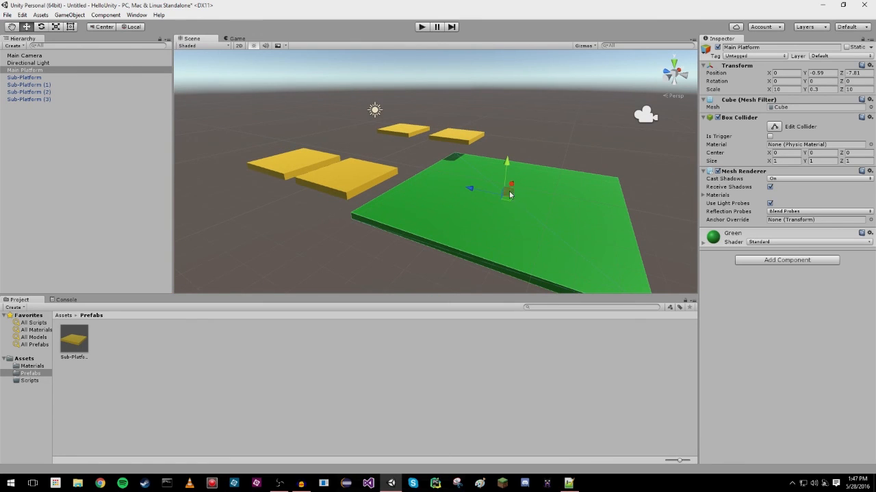
pyautogui.click(298, 165)
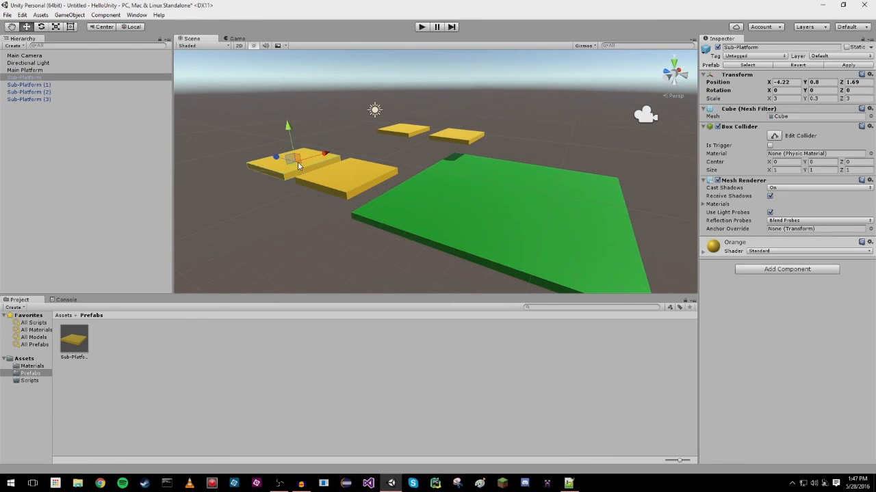
pyautogui.click(409, 131)
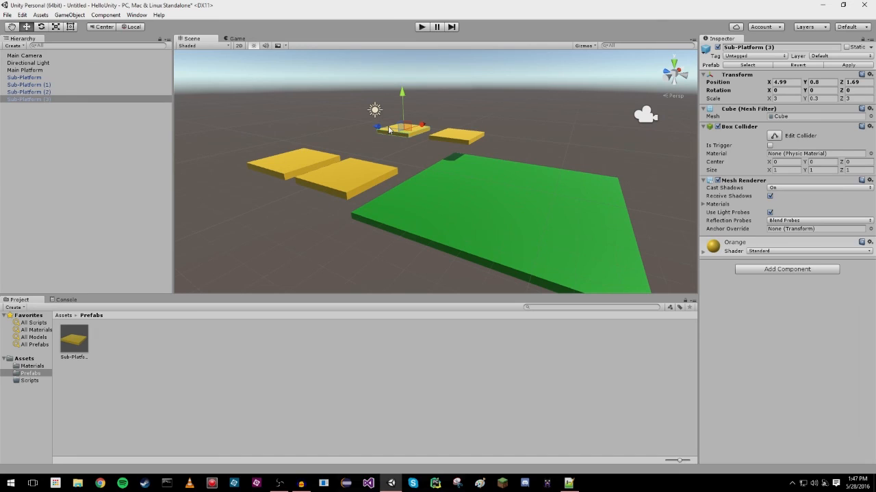
pyautogui.click(371, 282)
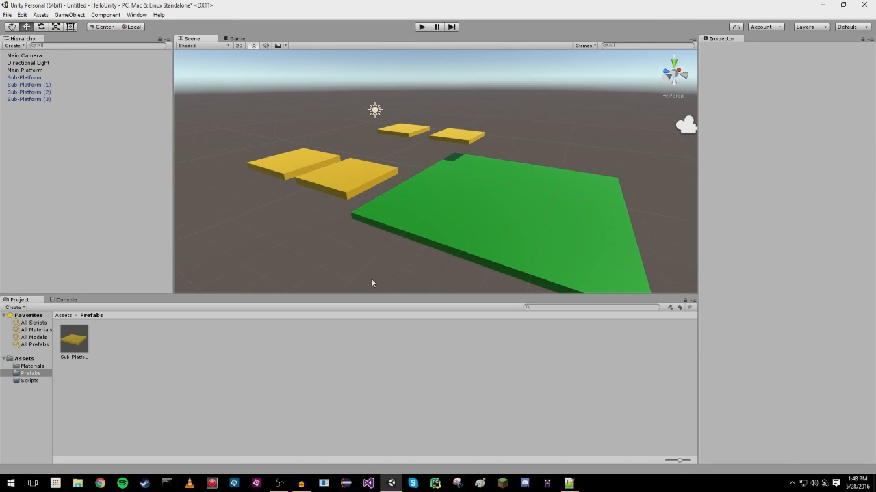